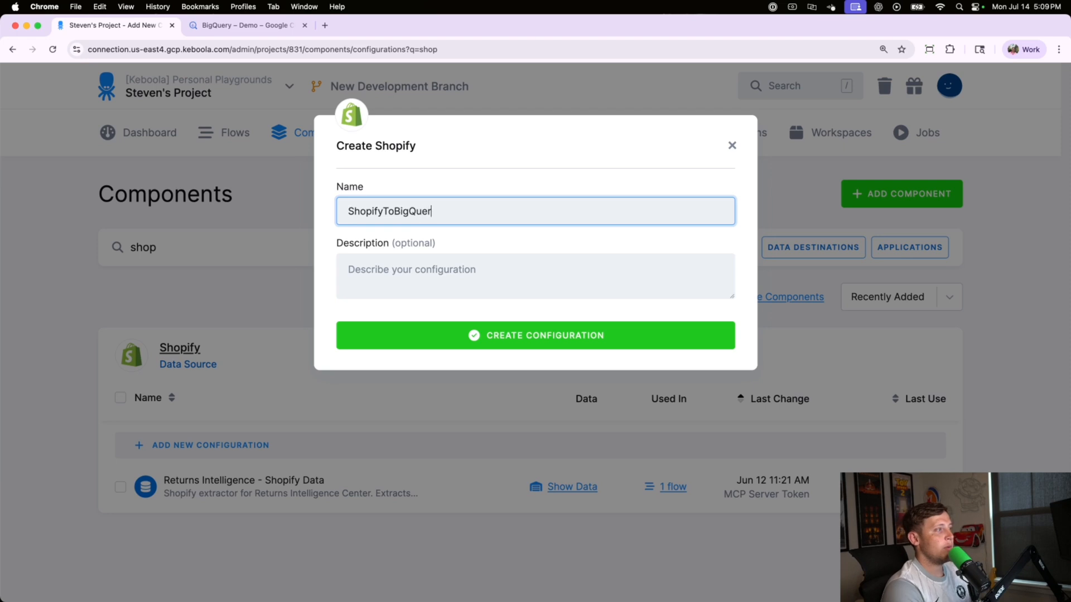
Name the new Shopify configuration ShopifyToBigQueryVideo and create it.
type("yVideo")
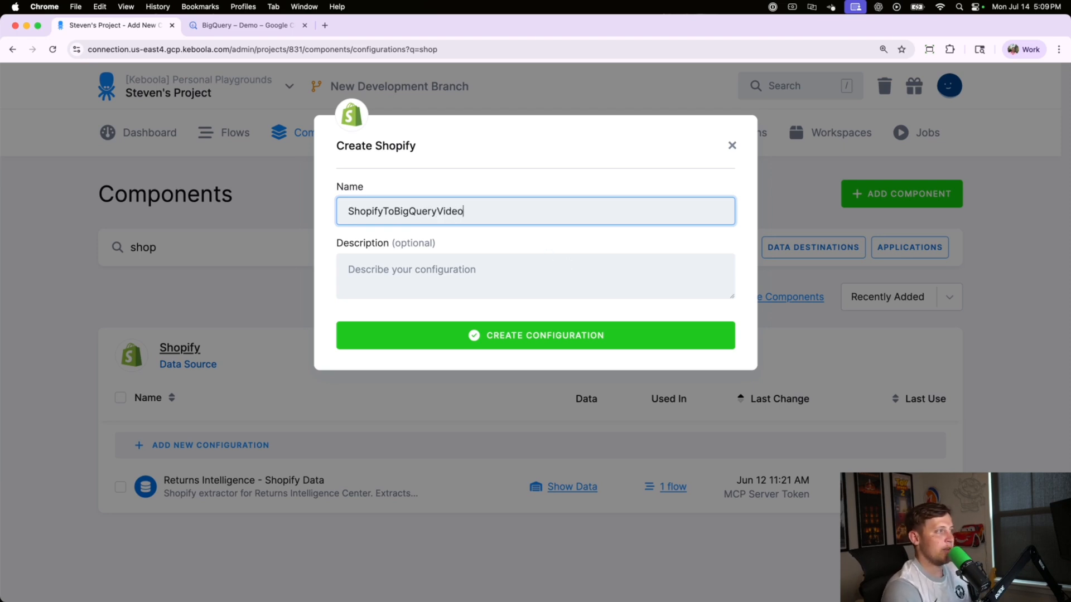
left_click(515, 335)
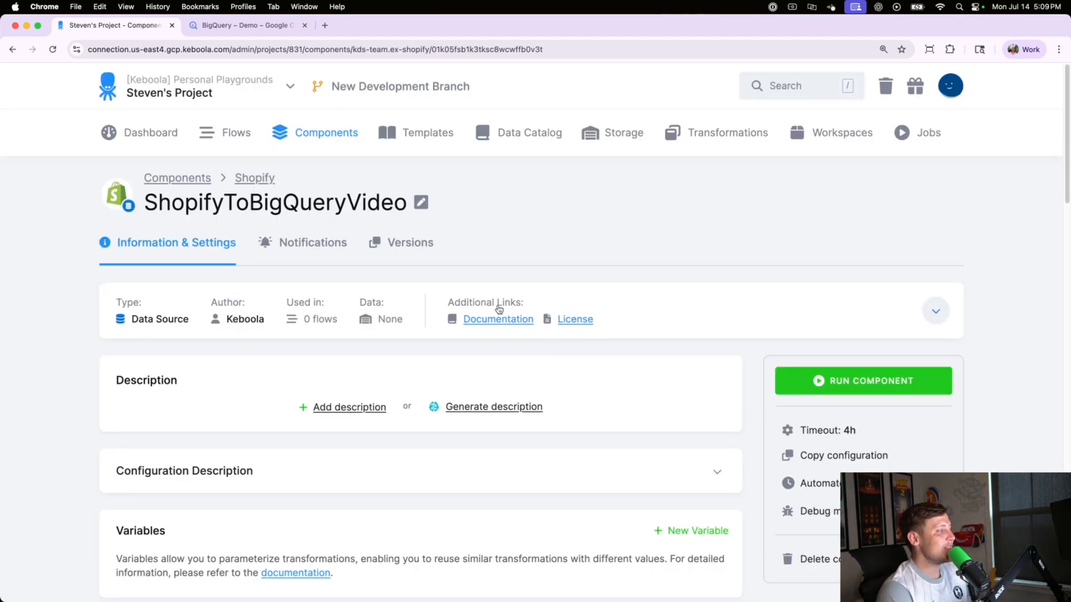
Enter the Admin API access token, set the shop name to keboola-sample-data, and save the configuration parameters.
scroll(342, 334, "down", 5)
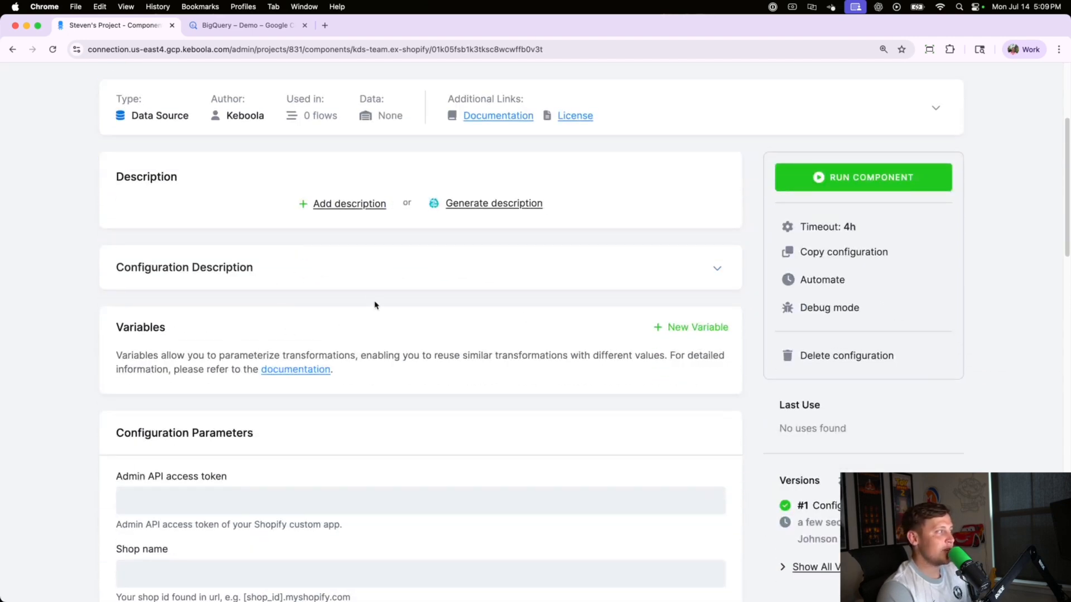
scroll(300, 439, "down", 4)
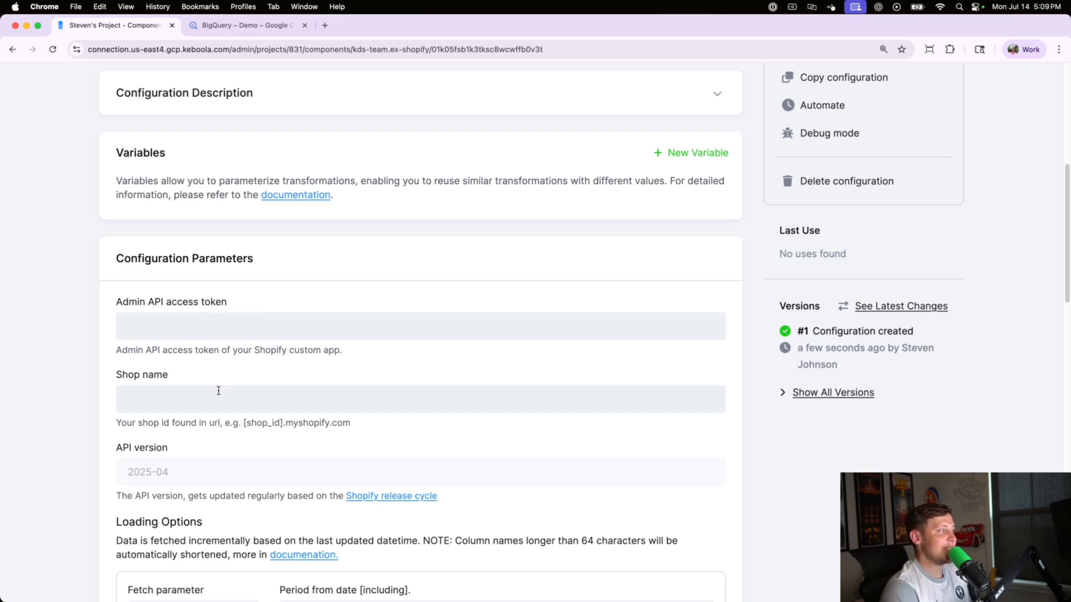
scroll(210, 469, "down", 1)
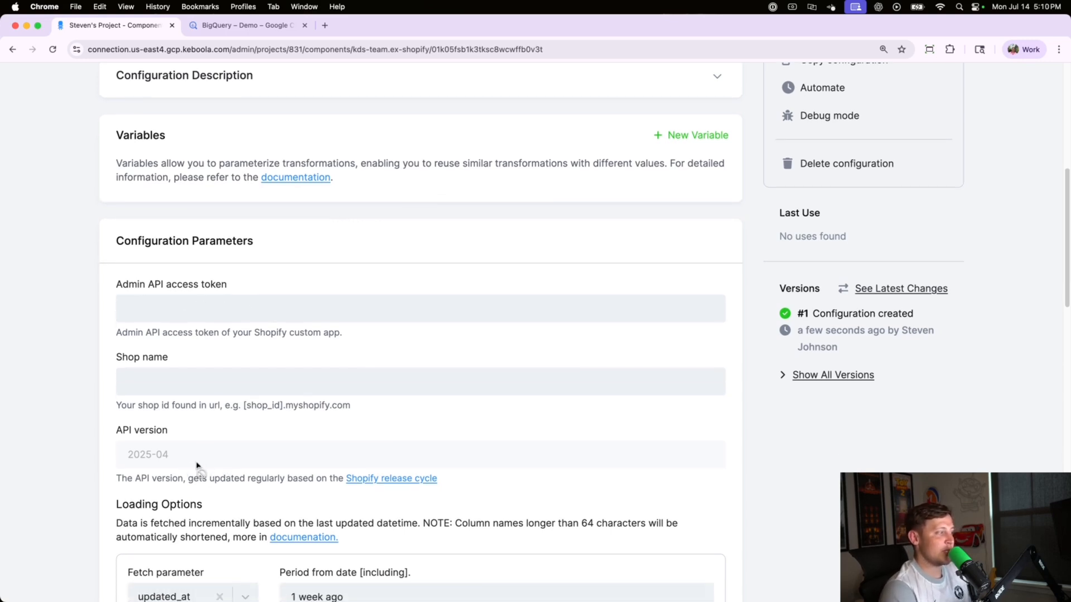
scroll(211, 463, "down", 2)
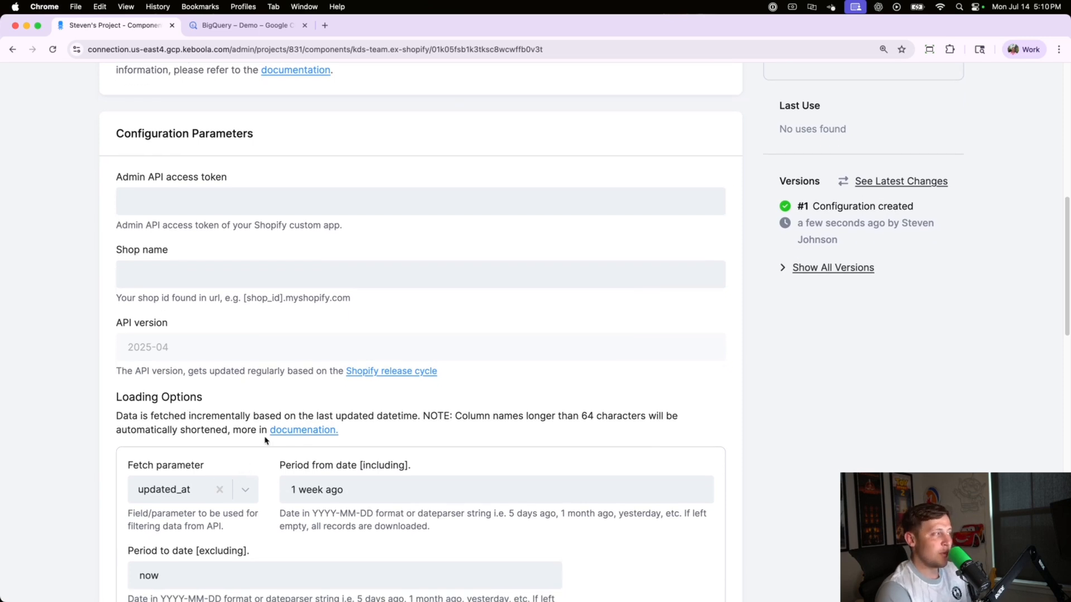
scroll(206, 223, "up", 2)
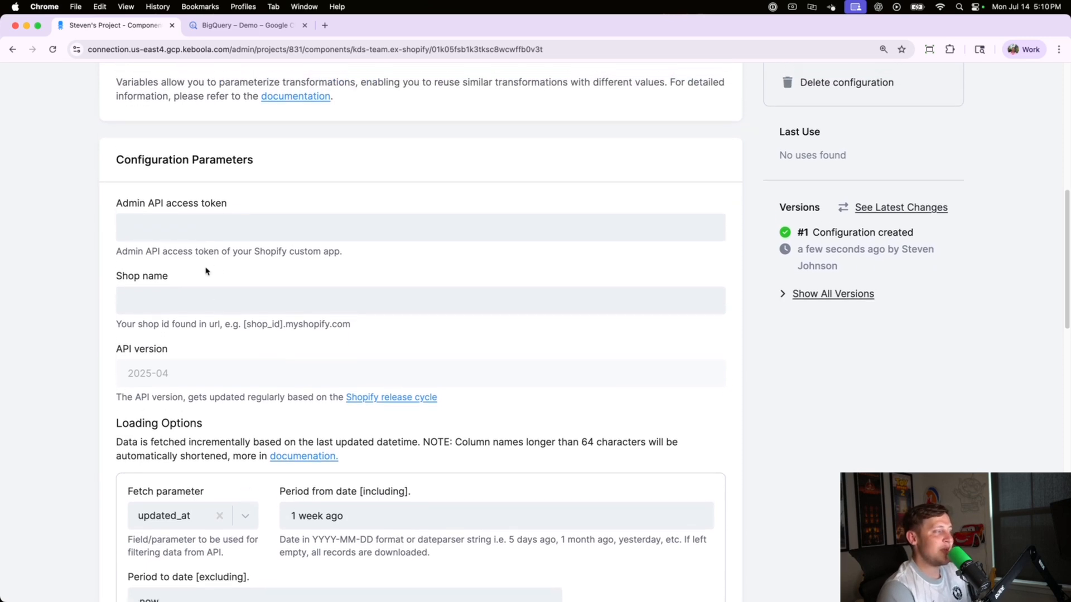
scroll(234, 302, "up", 1)
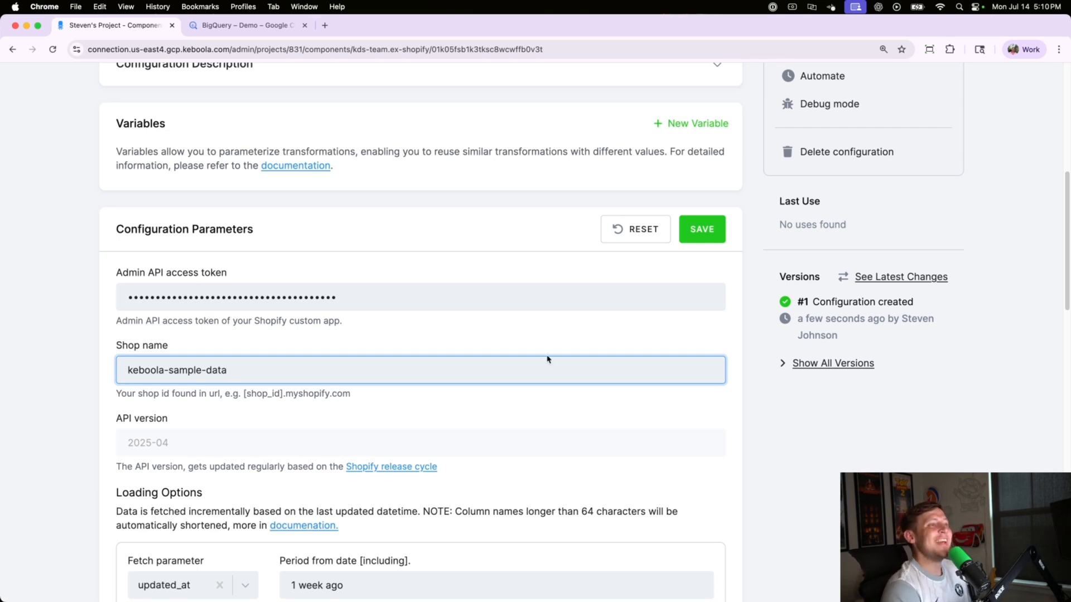
left_click(715, 241)
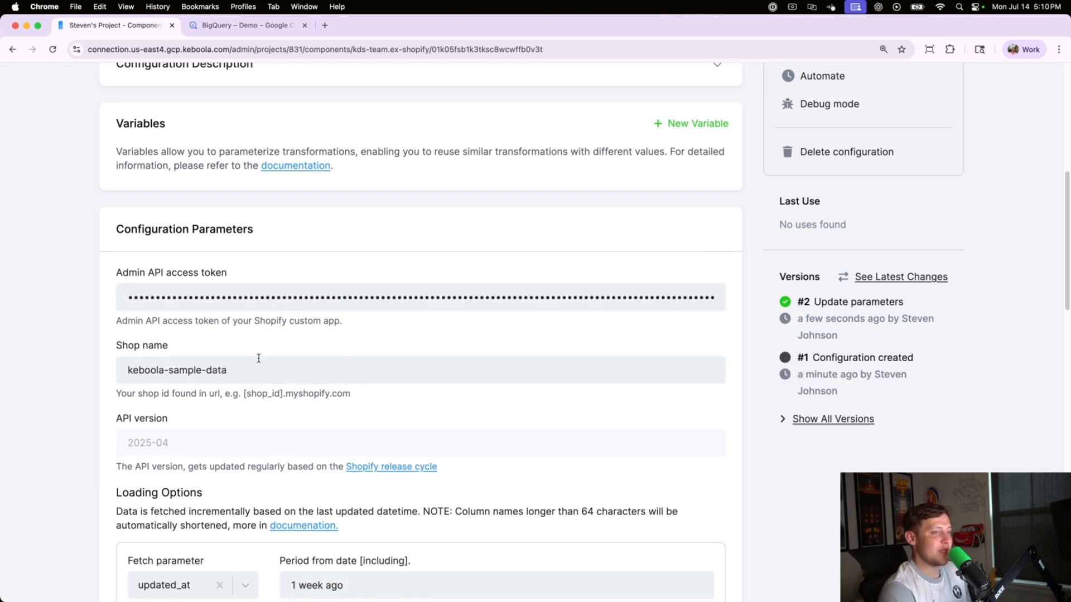
Check the available fetch parameter options in the loading options without changing the selection.
scroll(252, 383, "down", 4)
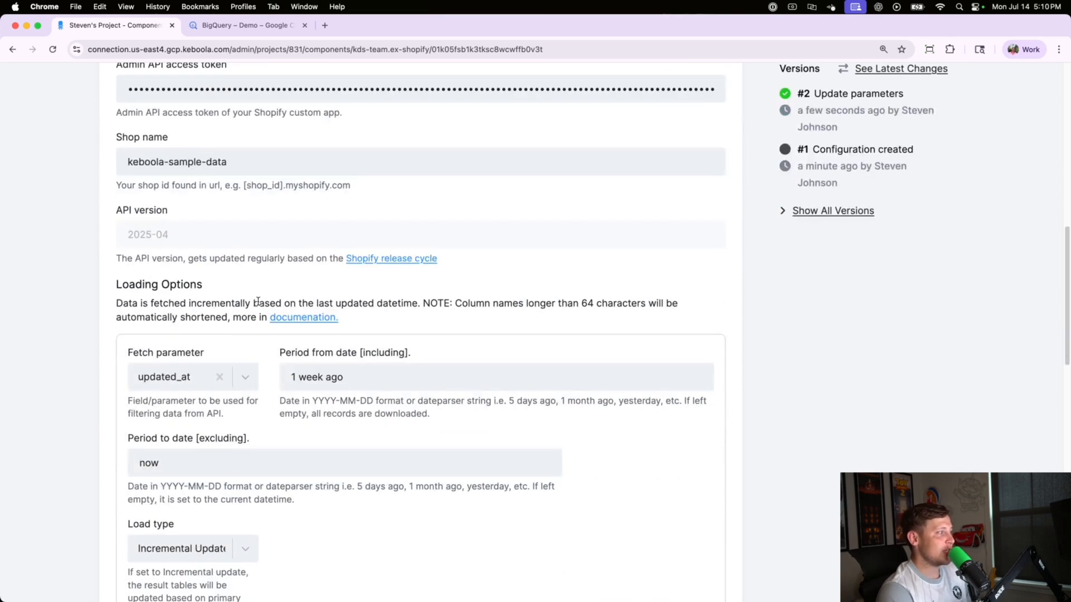
scroll(246, 367, "down", 1)
left_click(256, 340)
left_click(252, 338)
left_click(248, 337)
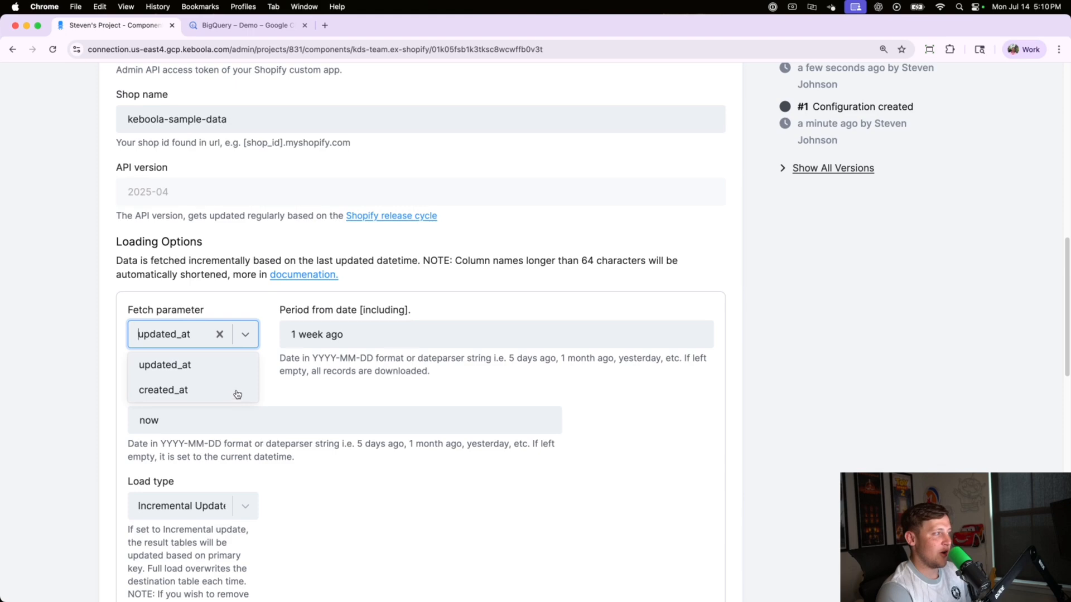
left_click(346, 390)
Set the load type to Full Load in the loading options.
scroll(254, 371, "down", 4)
left_click(223, 309)
left_click(227, 328)
scroll(310, 304, "down", 1)
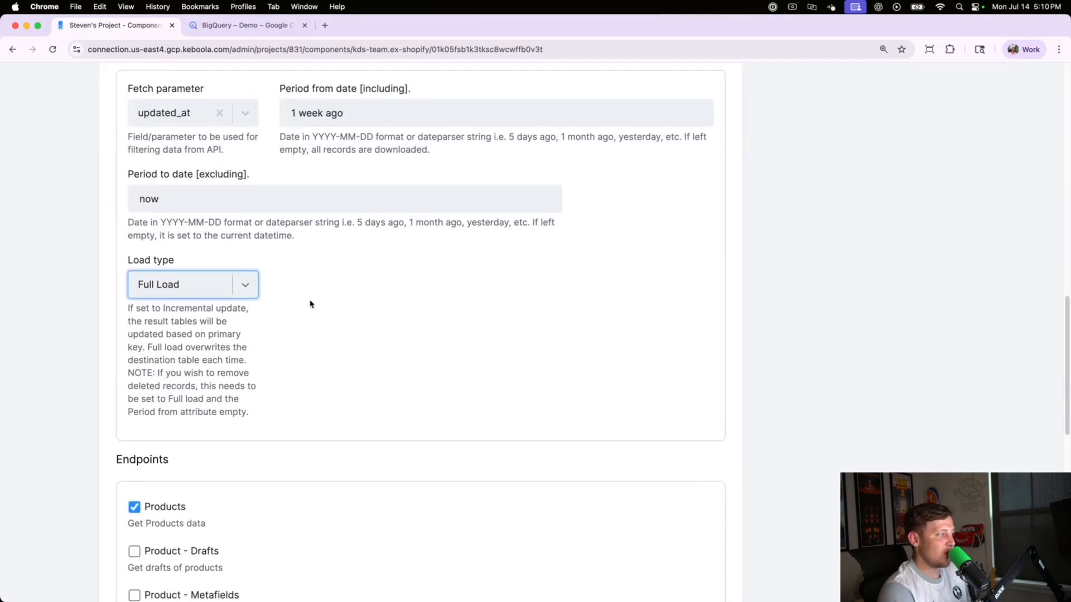
Exclude the Payments - transactions endpoint from the extraction and save the configuration parameters.
scroll(310, 304, "down", 4)
scroll(310, 304, "up", 7)
scroll(310, 304, "down", 4)
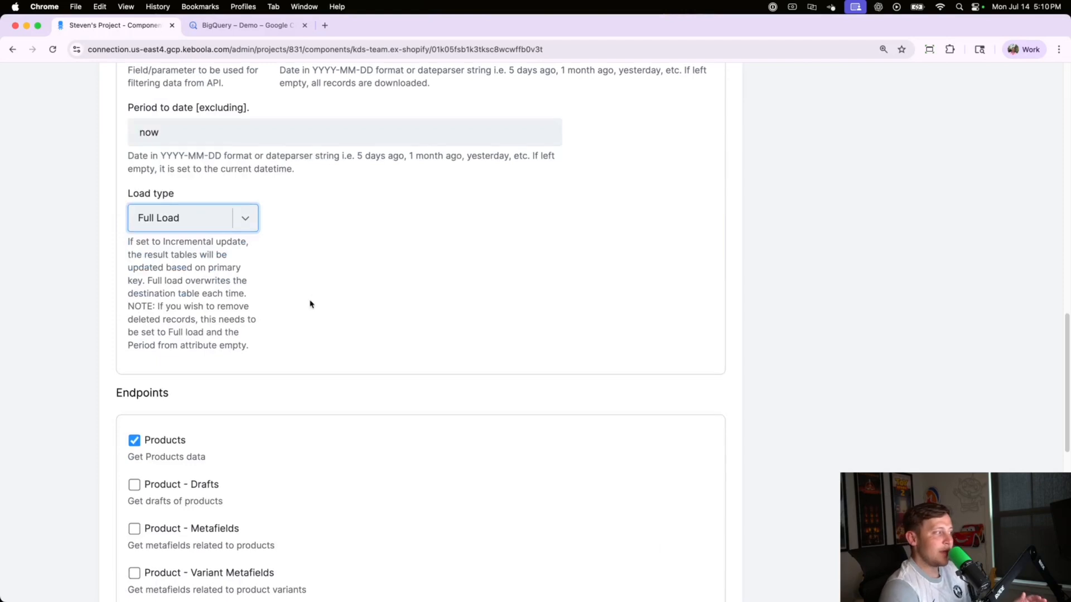
scroll(311, 304, "down", 6)
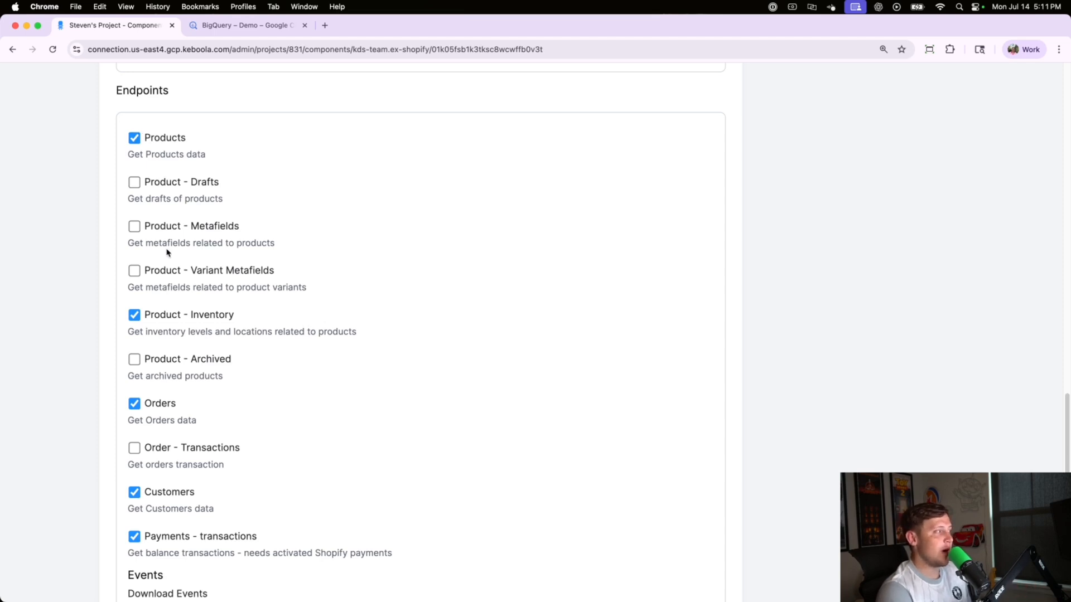
scroll(172, 402, "down", 2)
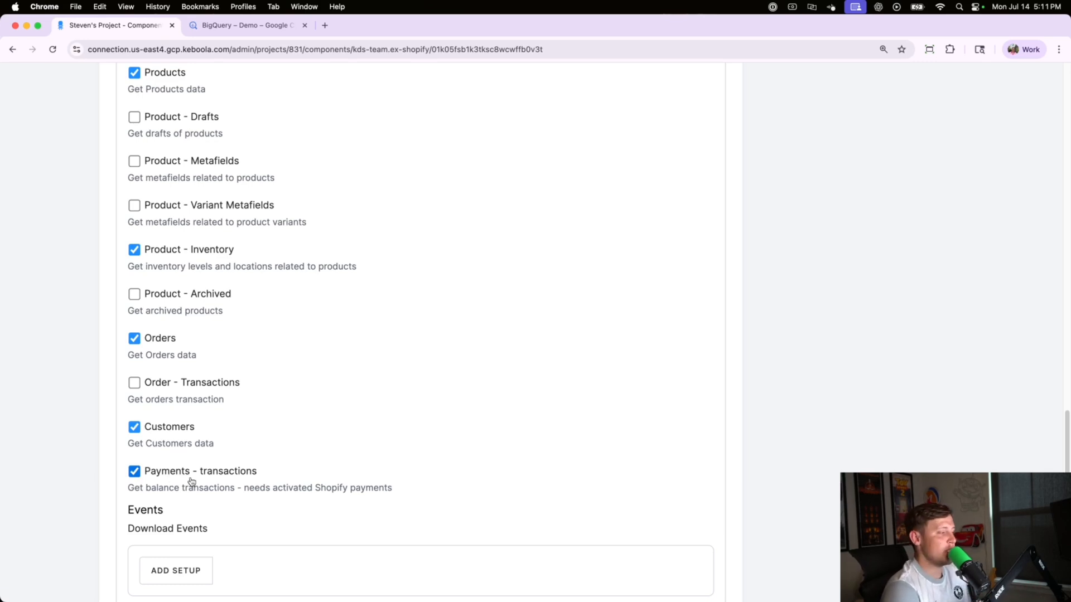
left_click(209, 473)
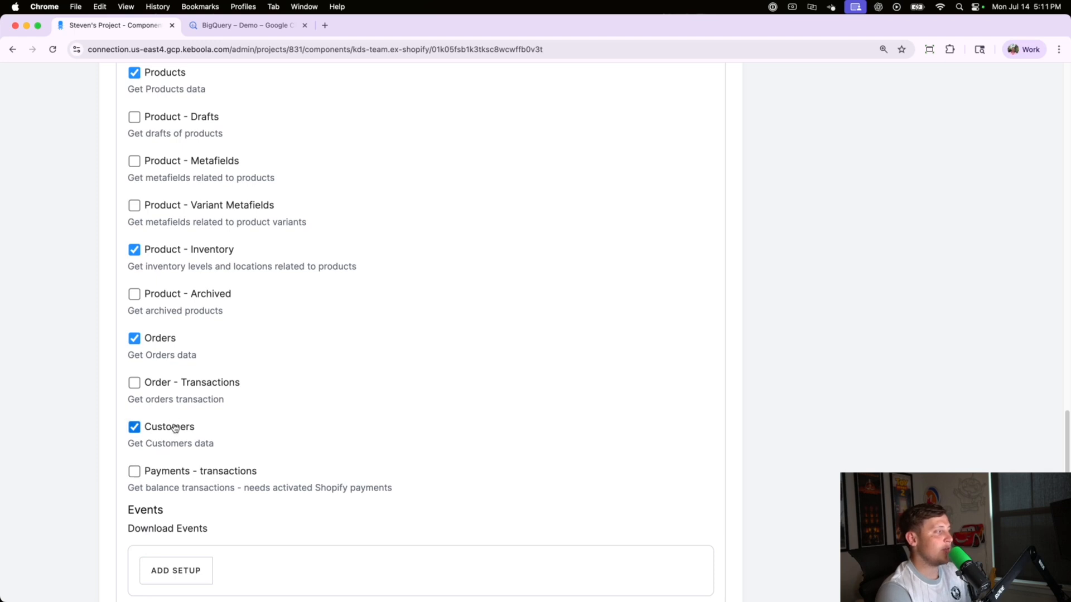
scroll(168, 407, "up", 2)
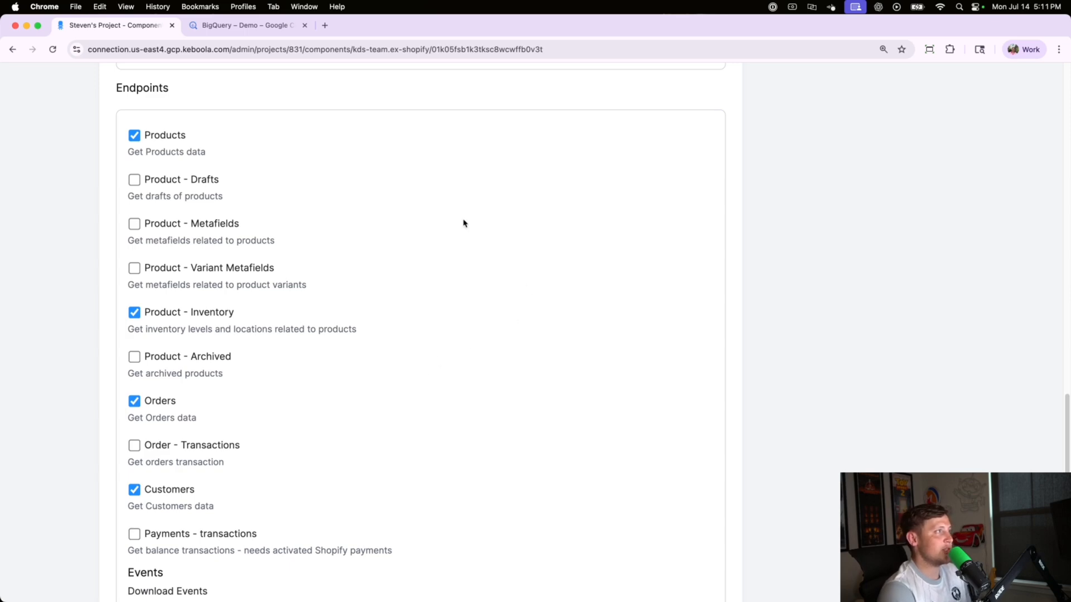
scroll(464, 223, "up", 15)
scroll(446, 216, "up", 3)
left_click(703, 260)
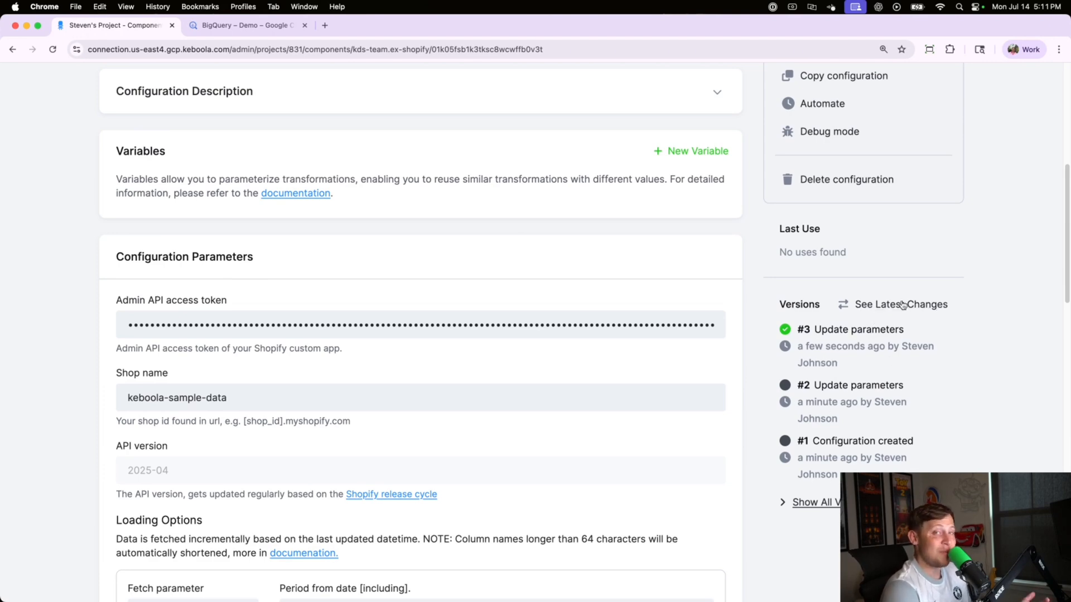
Run the ShopifyToBigQueryVideo component and confirm the run.
scroll(783, 284, "up", 5)
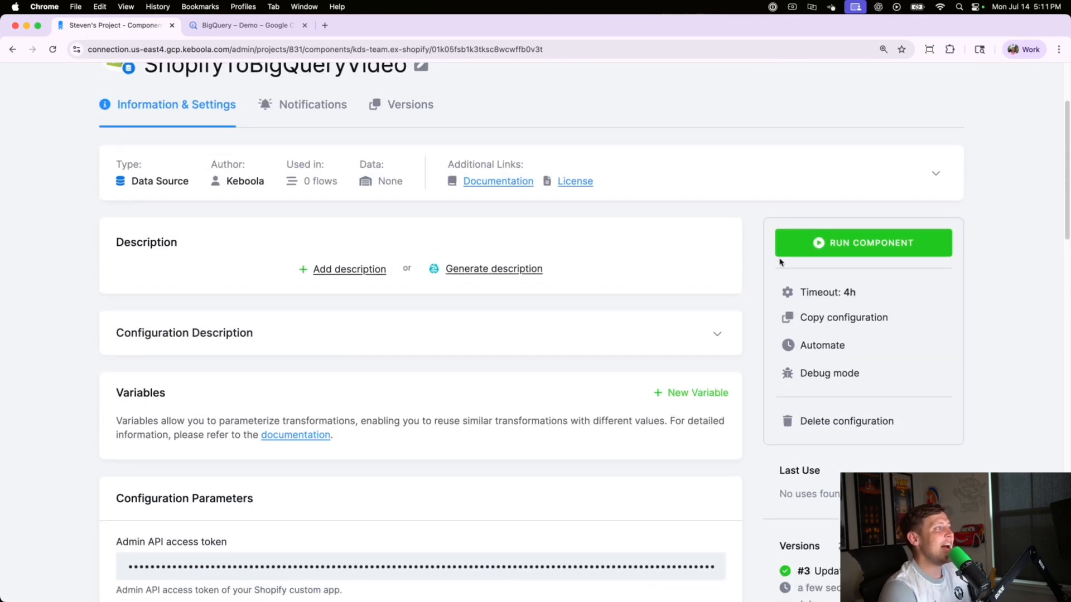
scroll(694, 284, "up", 2)
scroll(693, 327, "down", 2)
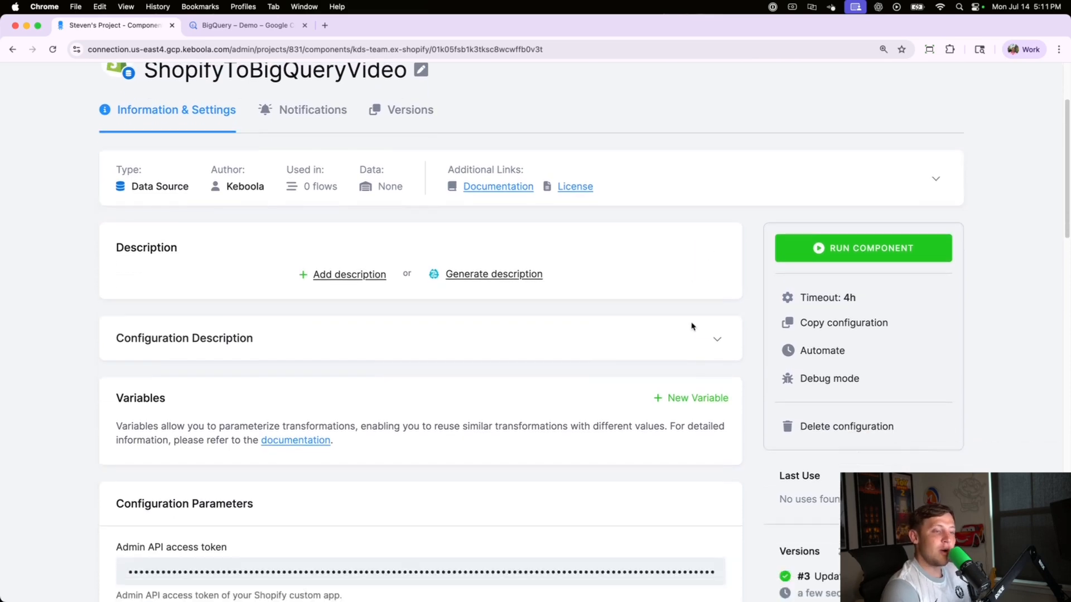
left_click(819, 241)
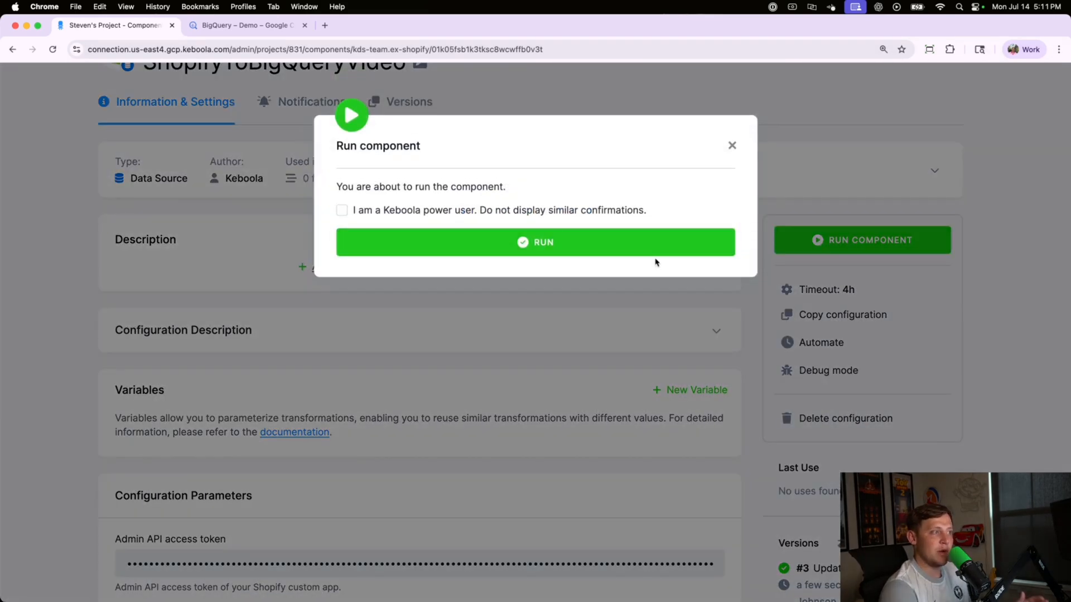
left_click(595, 256)
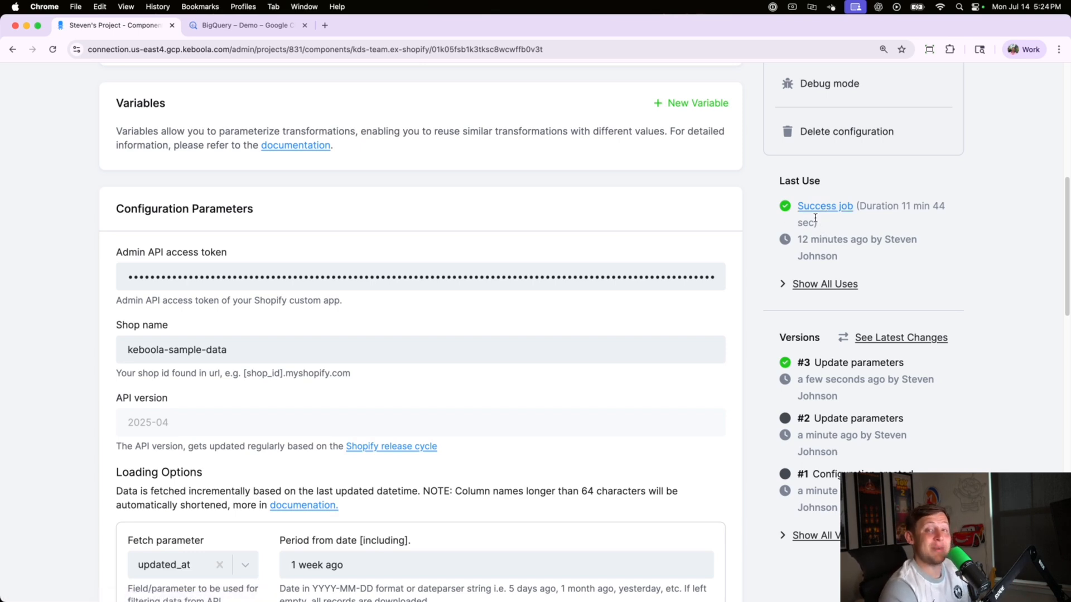
Open Storage, sort the buckets by latest change, and expand the bucket updated by ShopifyToBigQueryVideo.
scroll(768, 211, "up", 5)
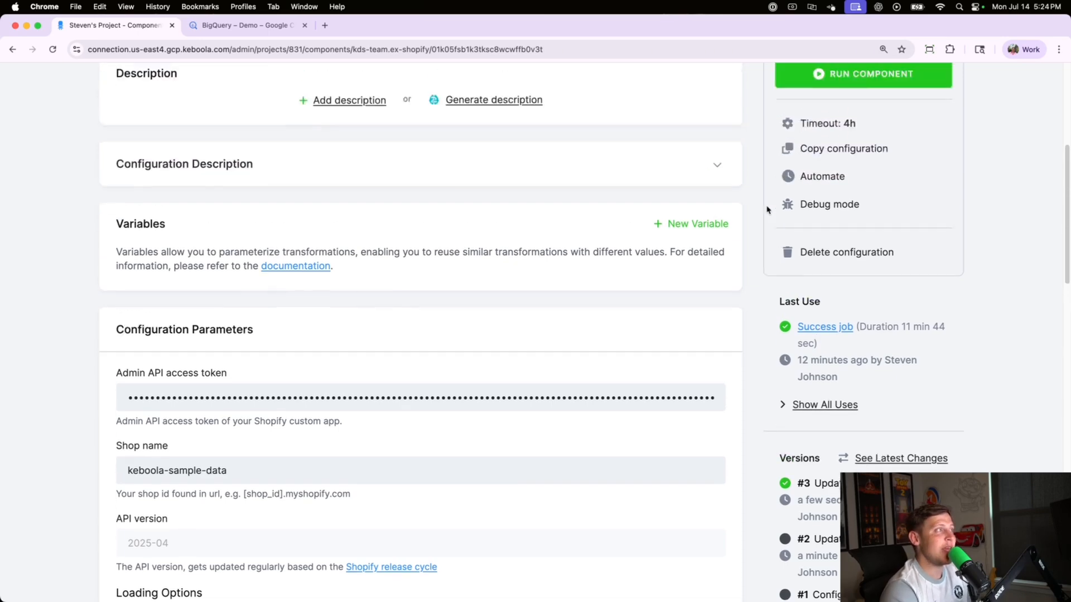
scroll(658, 227, "up", 4)
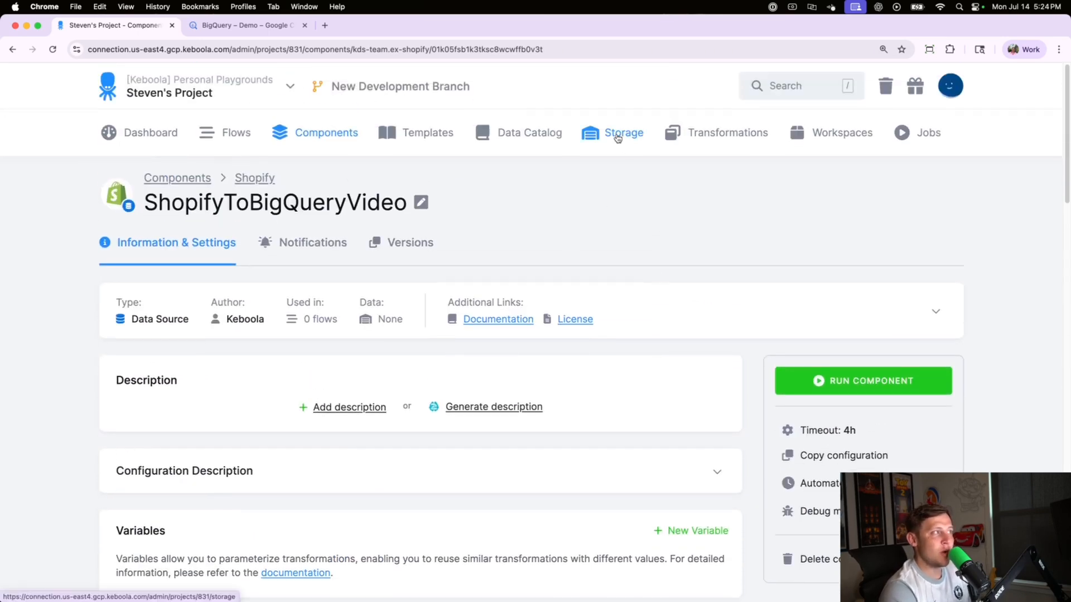
left_click(617, 138)
scroll(257, 375, "down", 2)
scroll(257, 375, "down", 2)
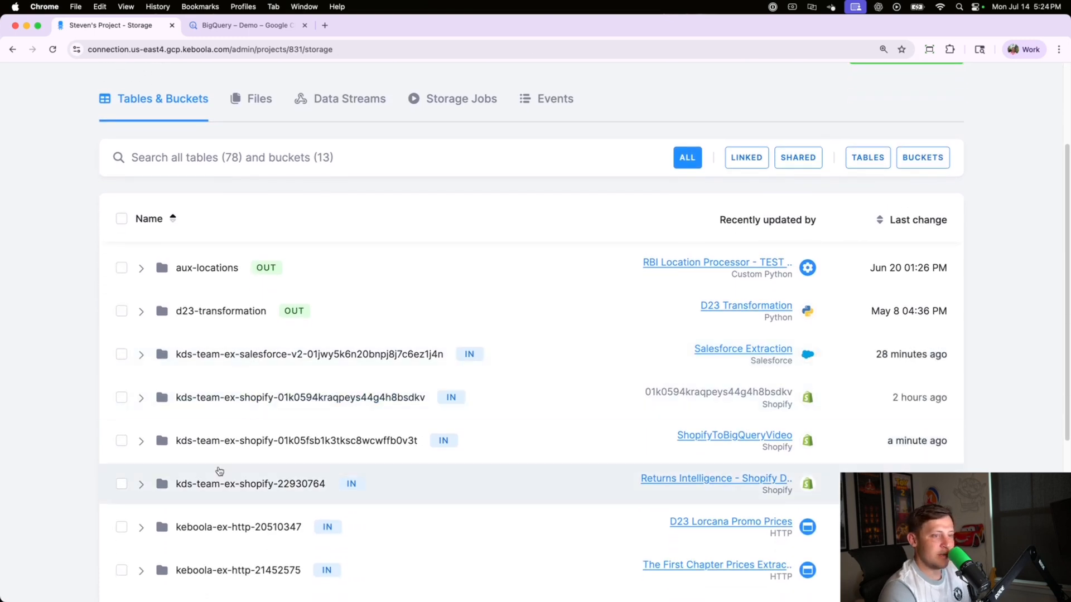
left_click(886, 223)
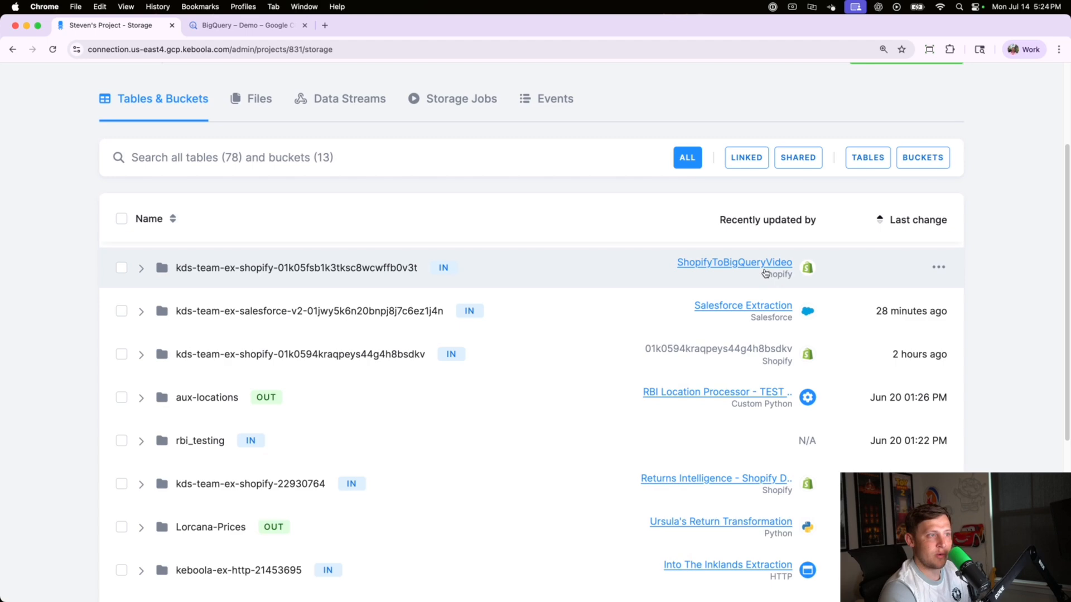
left_click(141, 268)
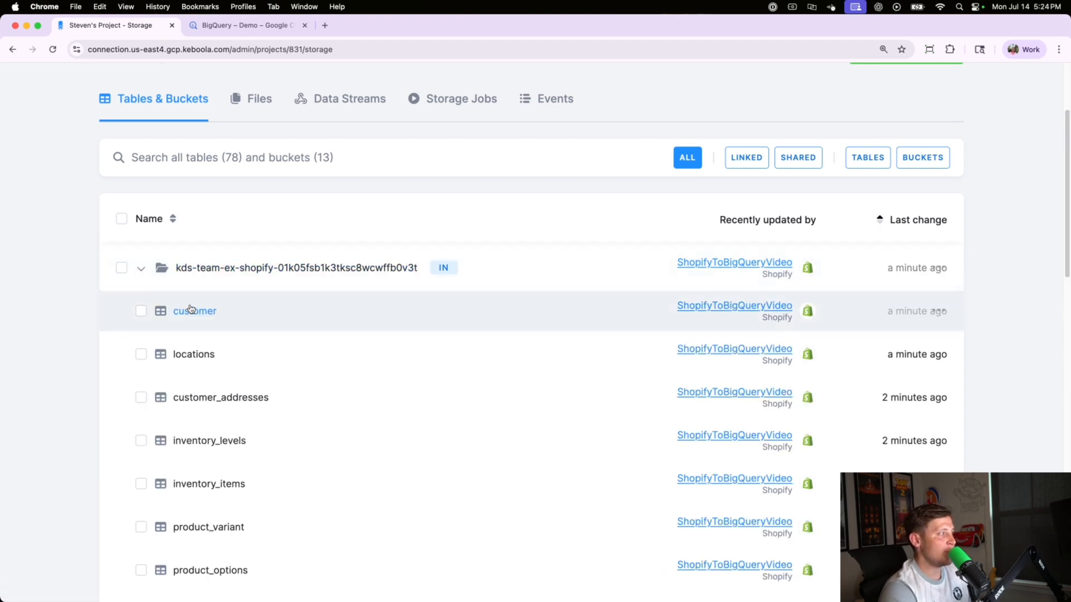
Review the extracted Shopify tables in the expanded bucket, then collapse the bucket.
scroll(192, 308, "down", 2)
scroll(193, 317, "down", 10)
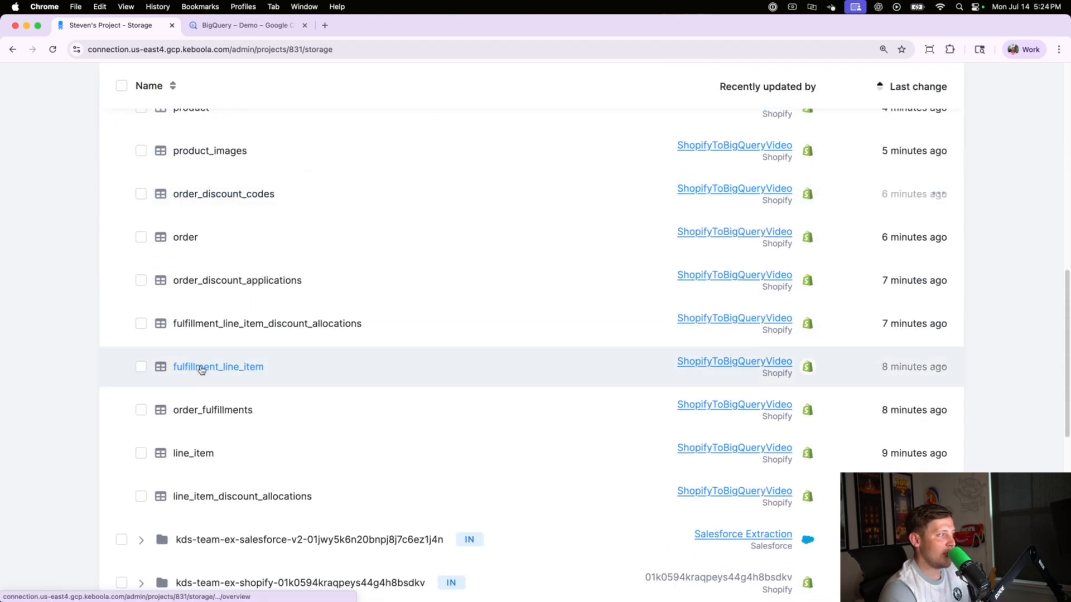
scroll(204, 346, "up", 10)
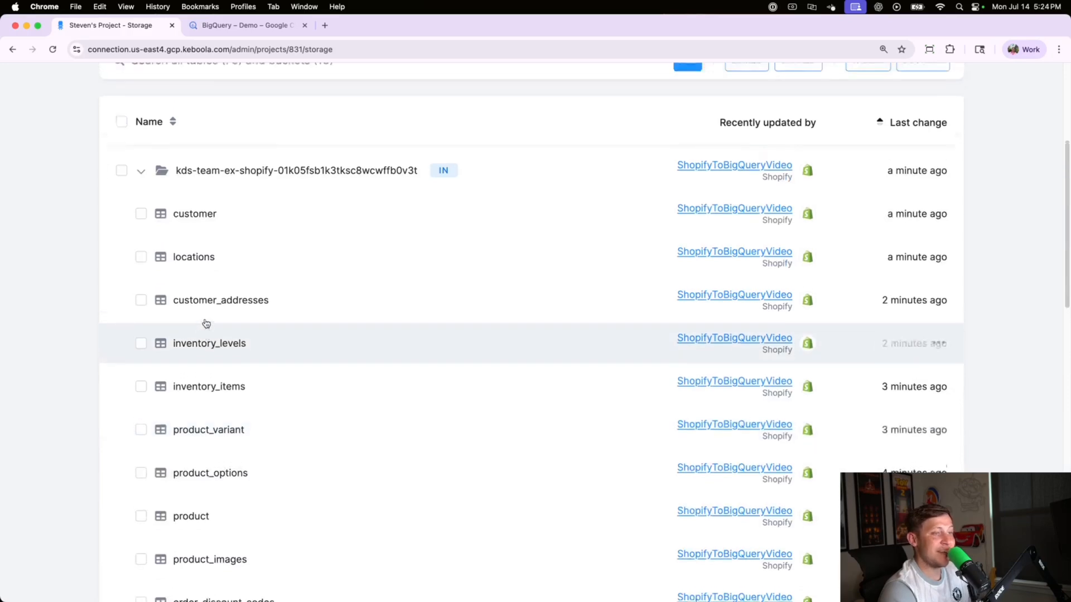
left_click(141, 246)
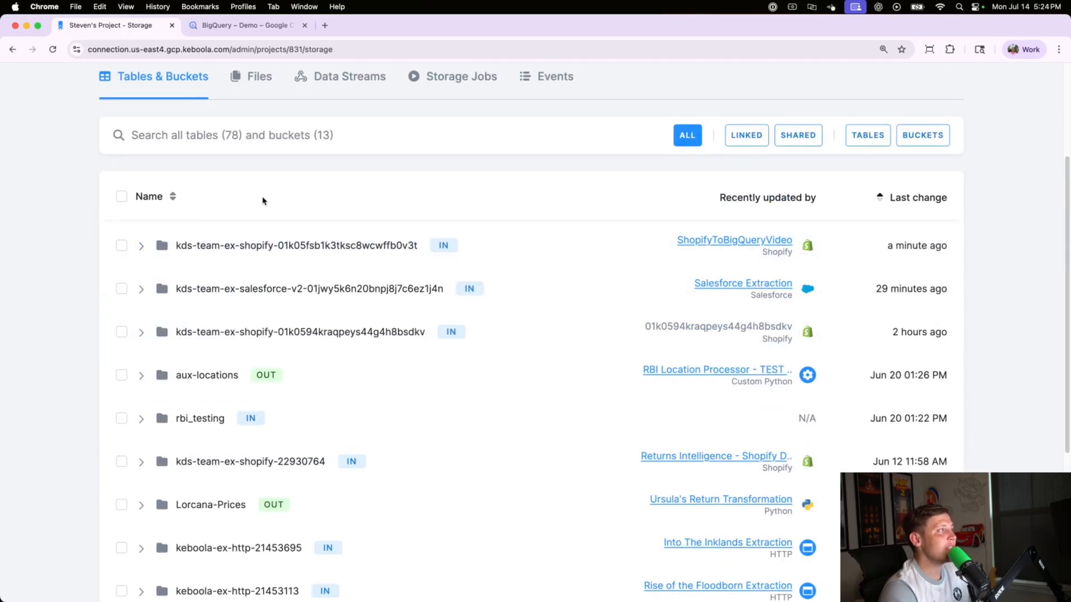
Search the project's components for "bigquer" and locate the Google BigQuery data destination.
scroll(265, 118, "up", 2)
scroll(265, 117, "up", 2)
mouse_move(314, 142)
left_click(313, 175)
left_click(312, 246)
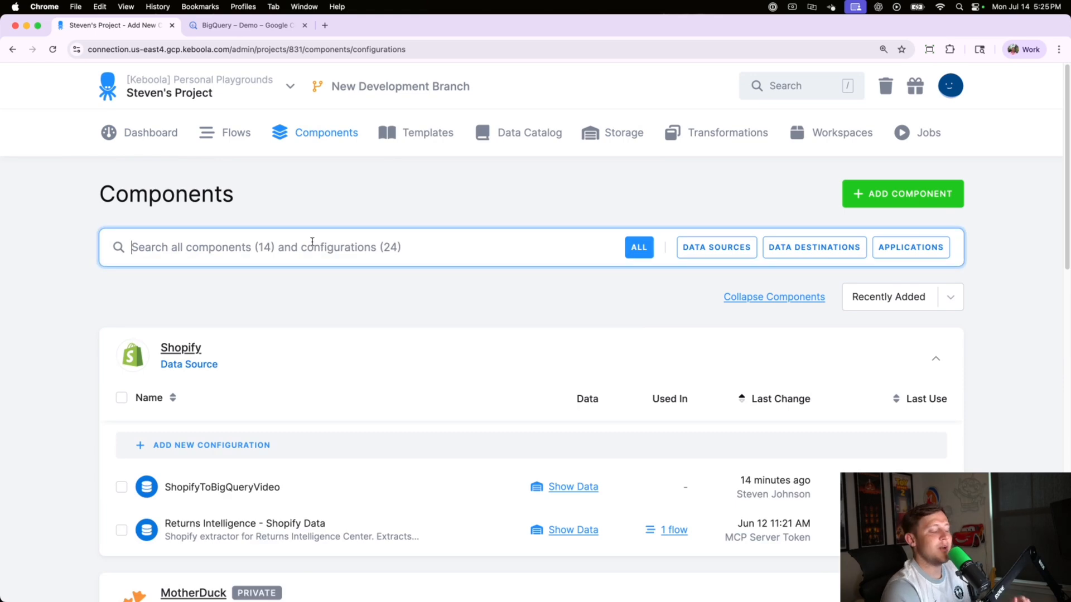
type("bigquer")
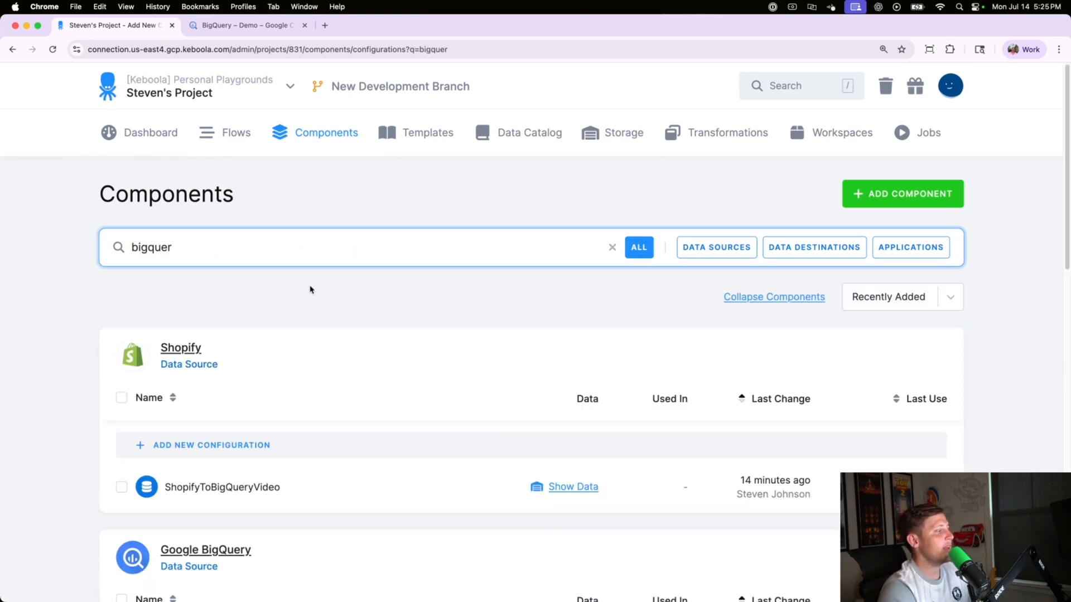
scroll(306, 303, "down", 5)
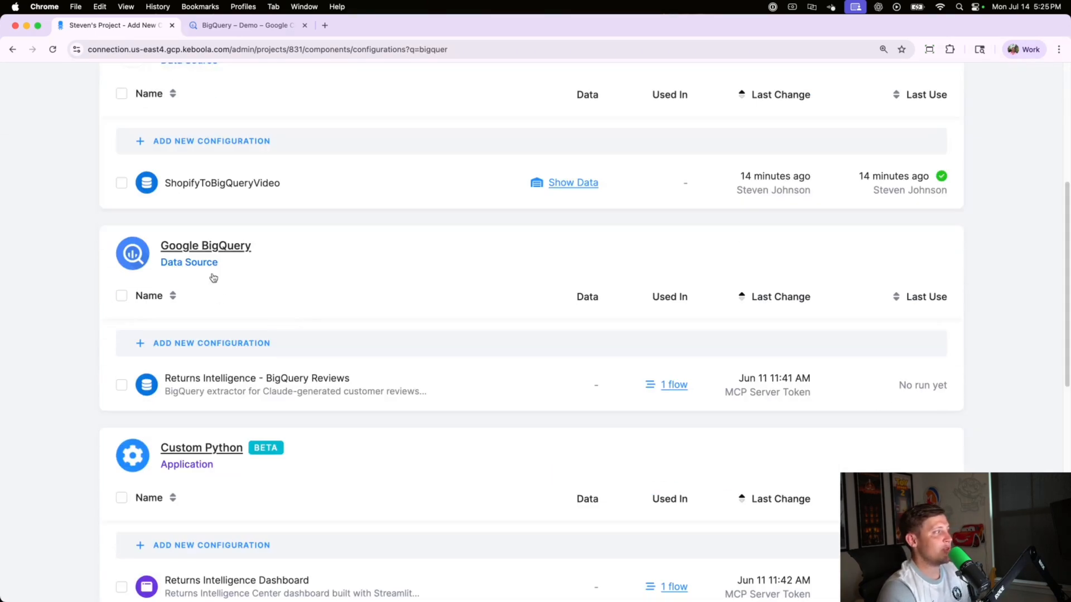
scroll(210, 264, "down", 2)
scroll(210, 264, "up", 7)
scroll(209, 264, "down", 7)
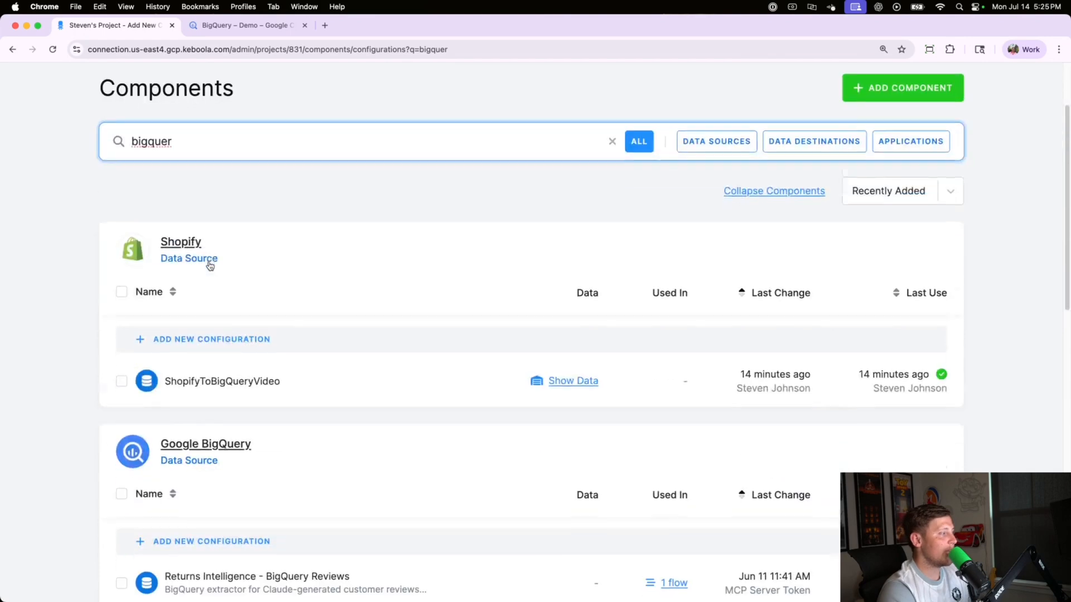
scroll(210, 264, "down", 8)
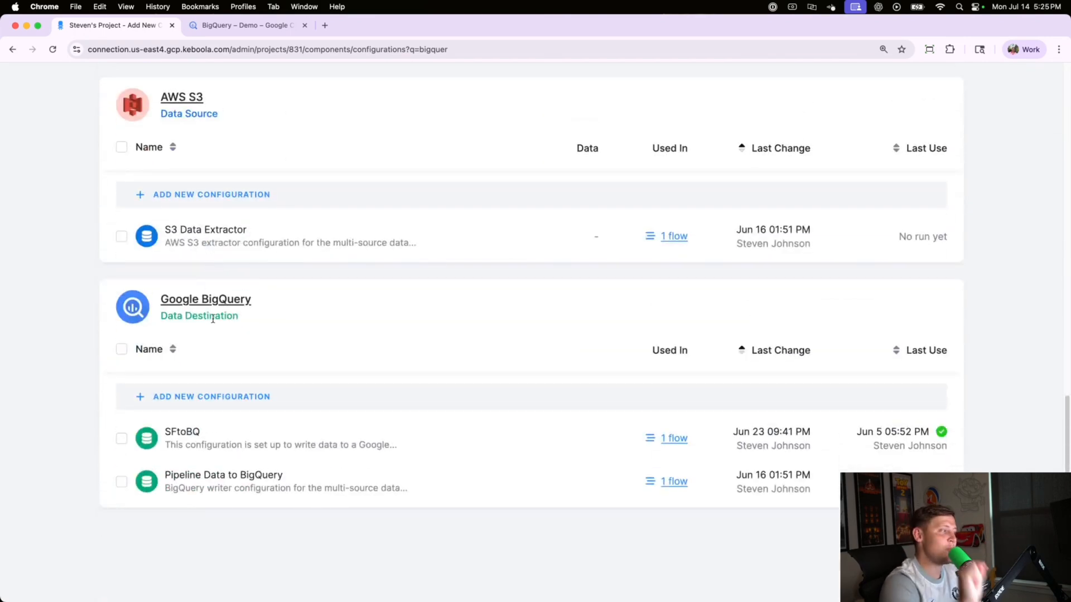
Create a new Google BigQuery data destination configuration named ShopifytoBigQueryVideo.
left_click(210, 398)
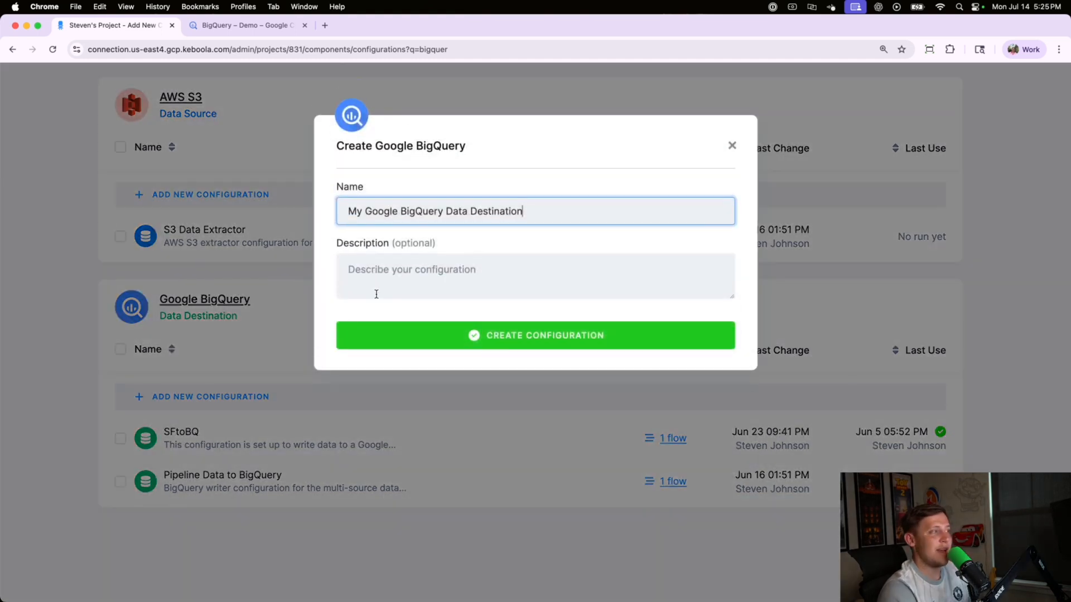
left_click_drag(522, 212, 348, 212)
type("Shop")
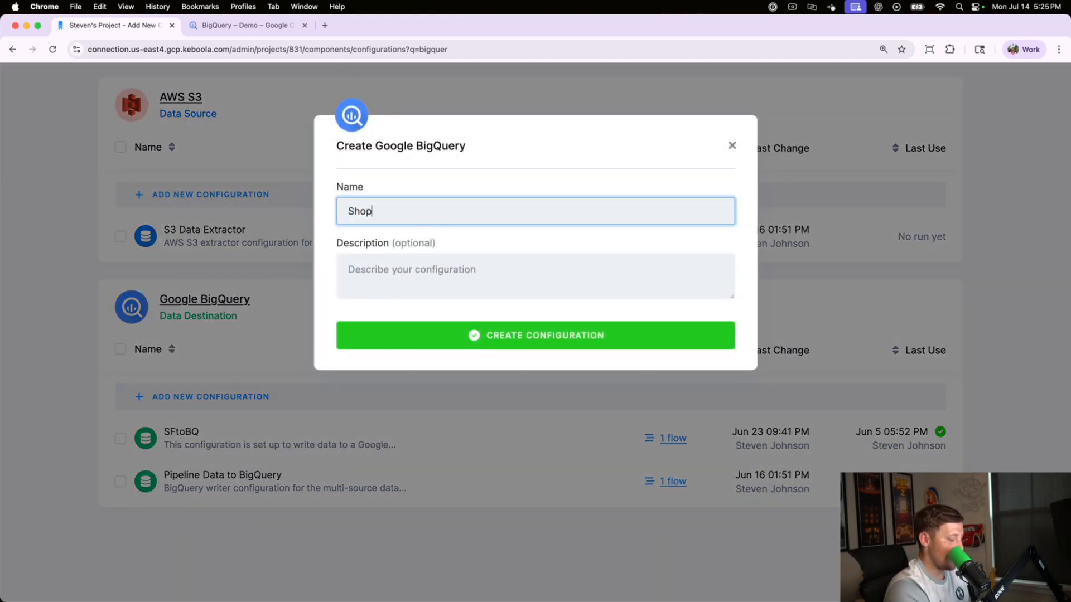
type("ifytoBigwQueryVideo")
left_click(493, 334)
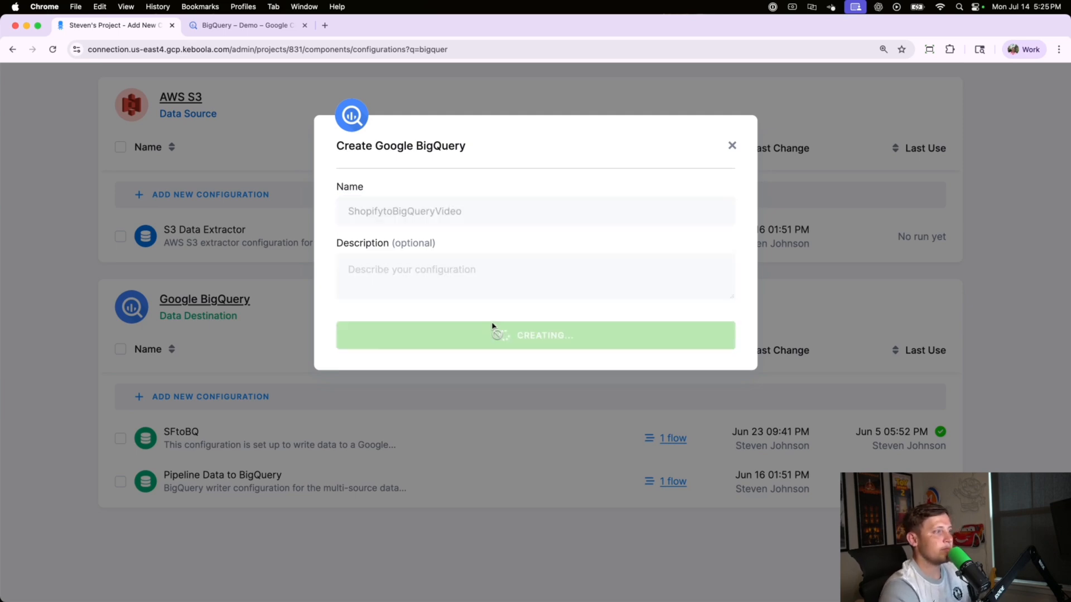
Set the Google service account key for the new BigQuery configuration.
scroll(391, 372, "down", 4)
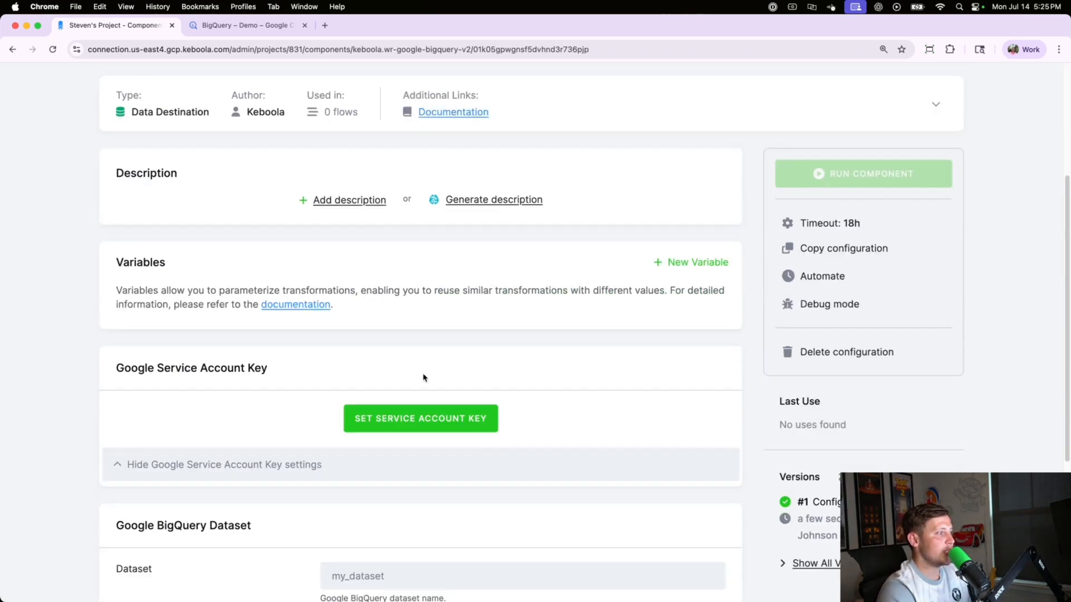
left_click(394, 425)
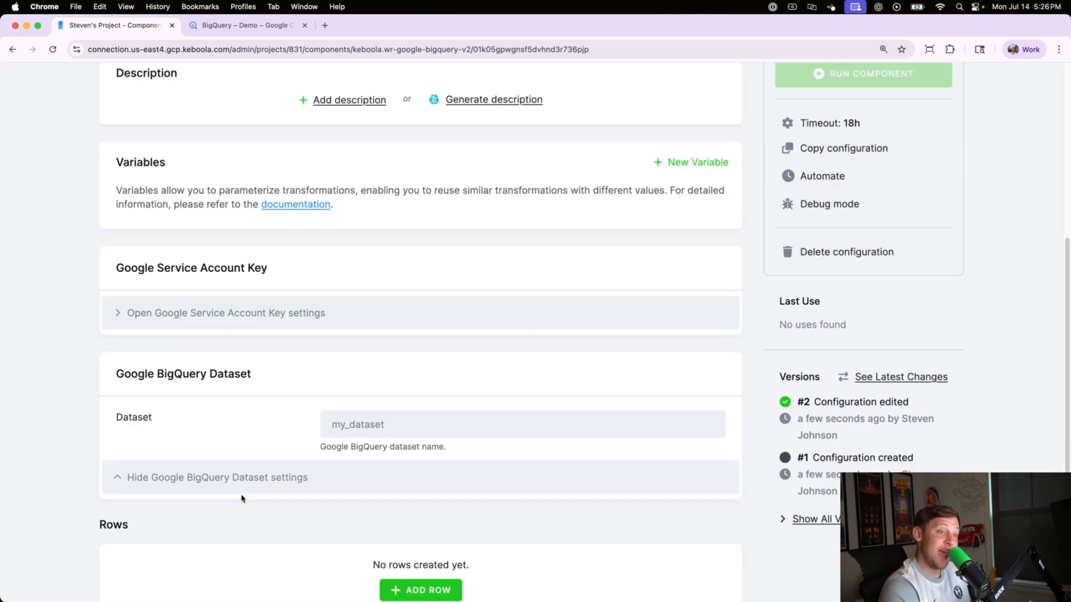
scroll(828, 406, "down", 3)
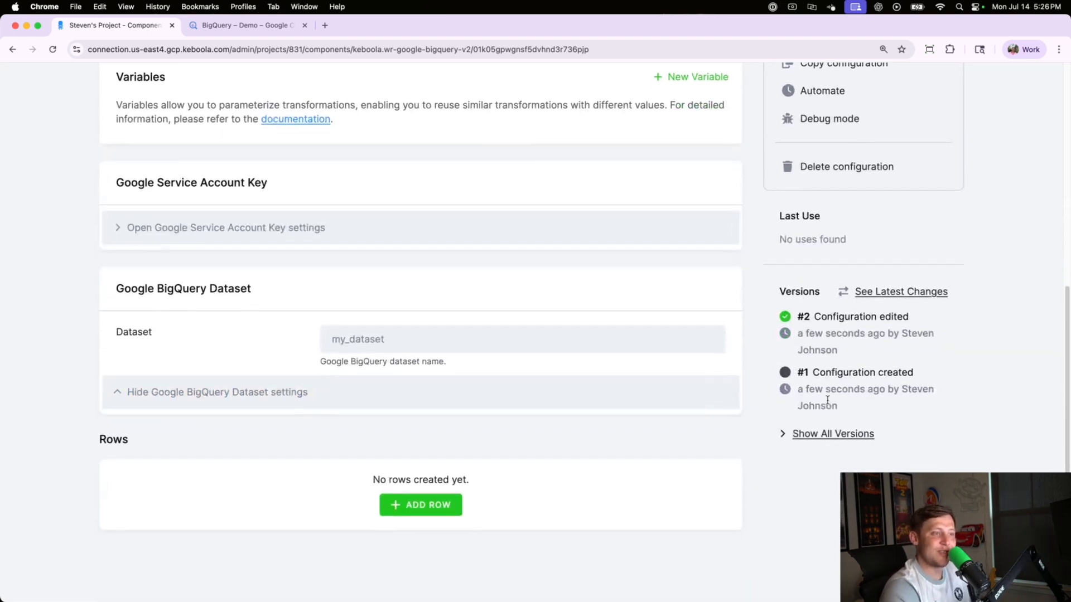
scroll(675, 292, "up", 2)
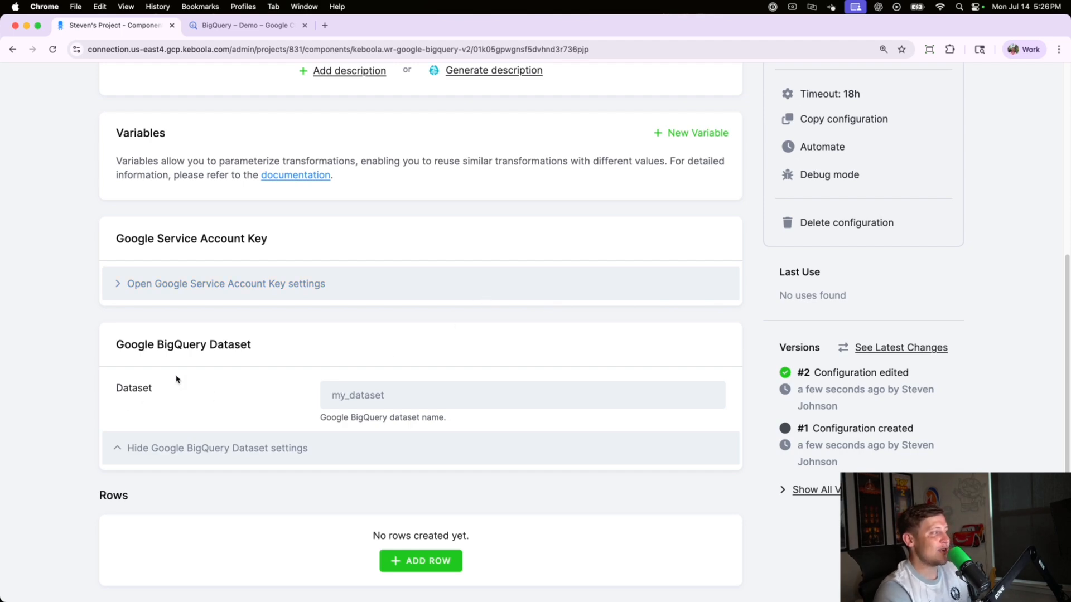
Check the dataset name in the BigQuery console, set the Keboola configuration's Google BigQuery dataset to demos, and save it.
left_click(247, 26)
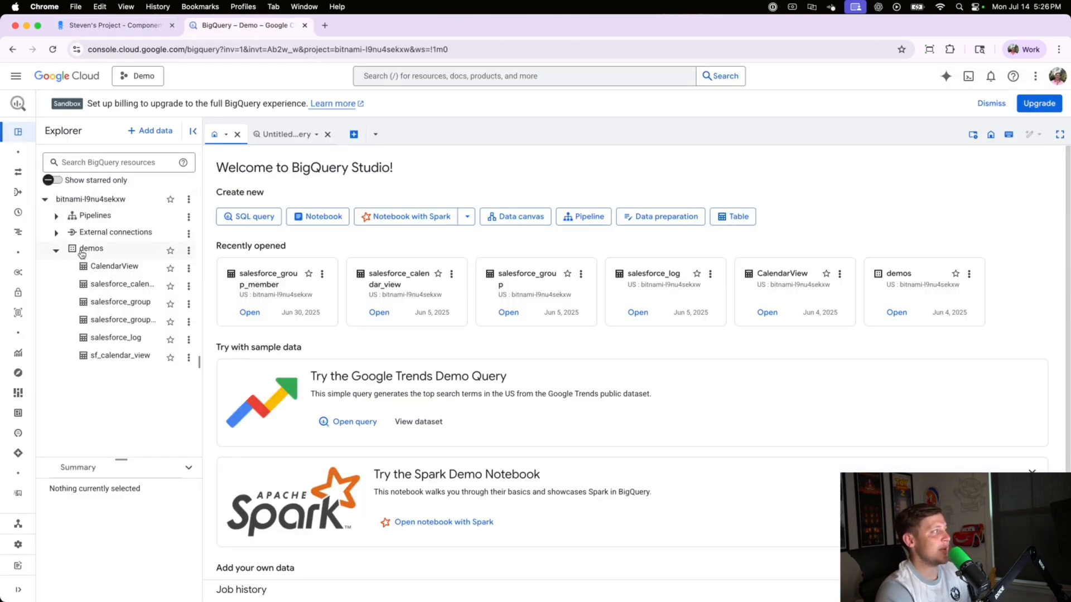
left_click(108, 26)
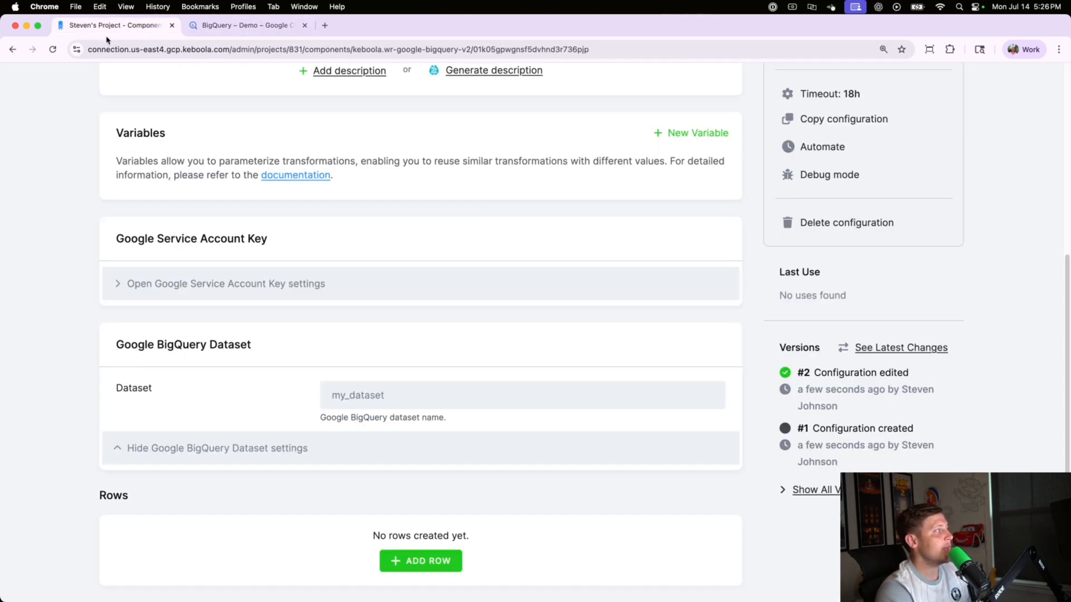
left_click(341, 389)
type("demos")
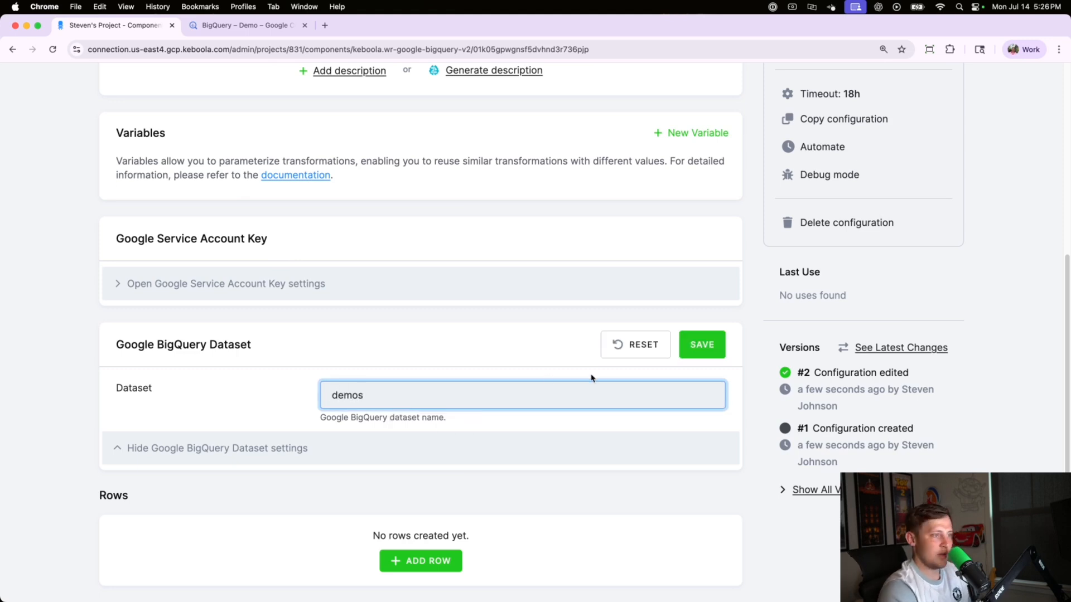
left_click(692, 340)
Add a row to the configuration for the customer table, found by searching the tables and buckets for "shopify".
scroll(504, 480, "down", 1)
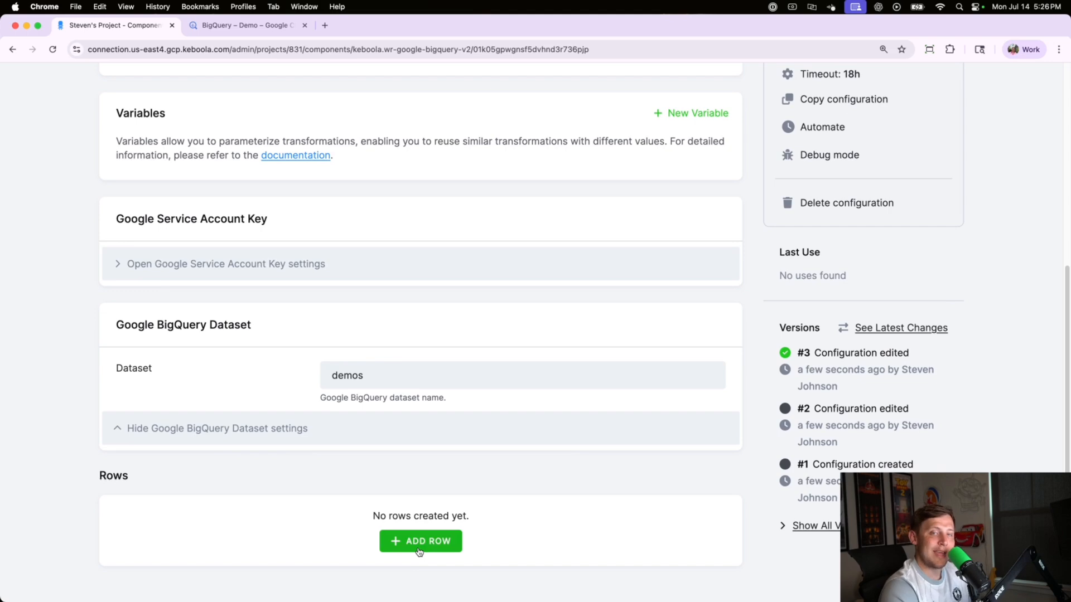
left_click(419, 553)
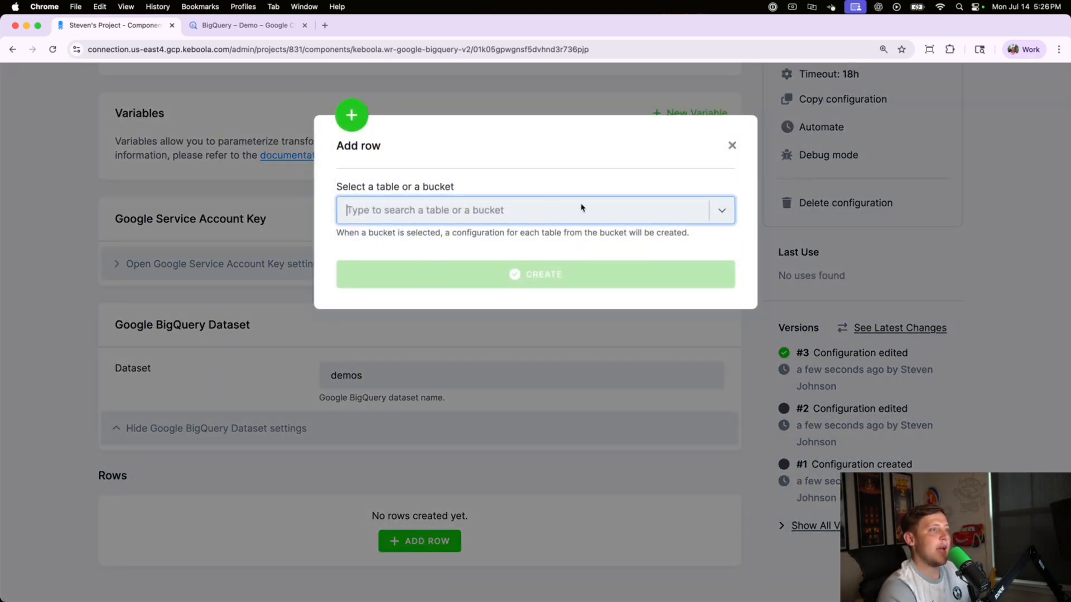
left_click(721, 213)
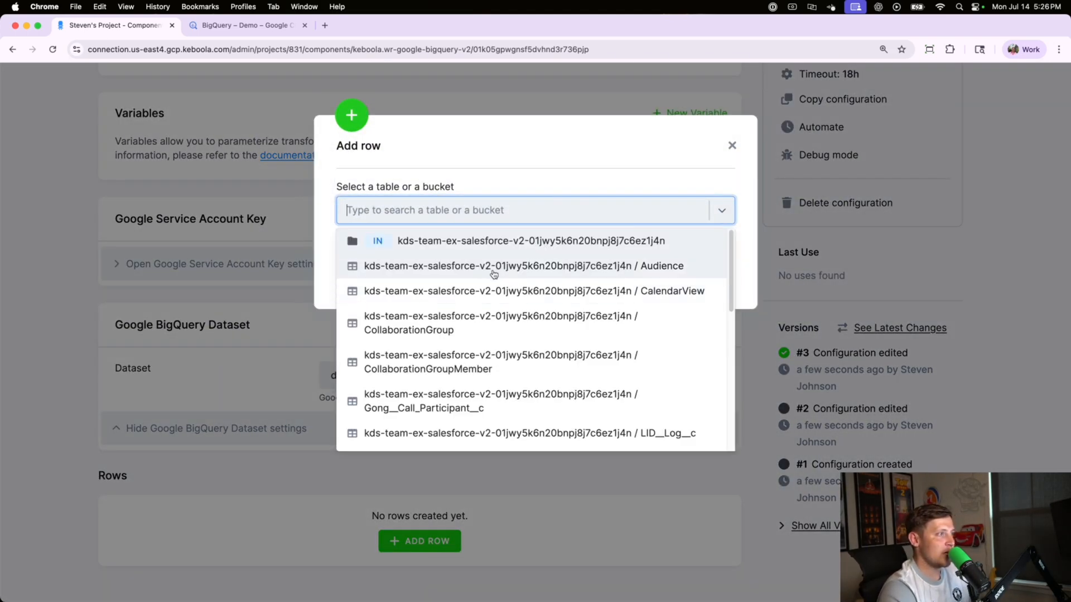
scroll(421, 263, "down", 3)
left_click(440, 219)
left_click(441, 218)
type("shopify")
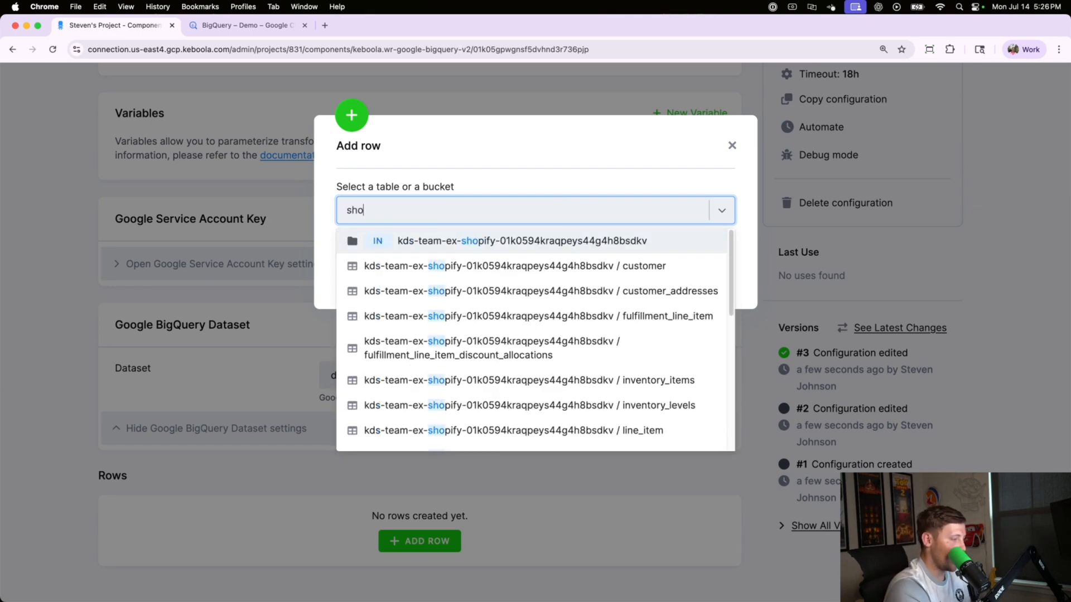
scroll(478, 255, "down", 1)
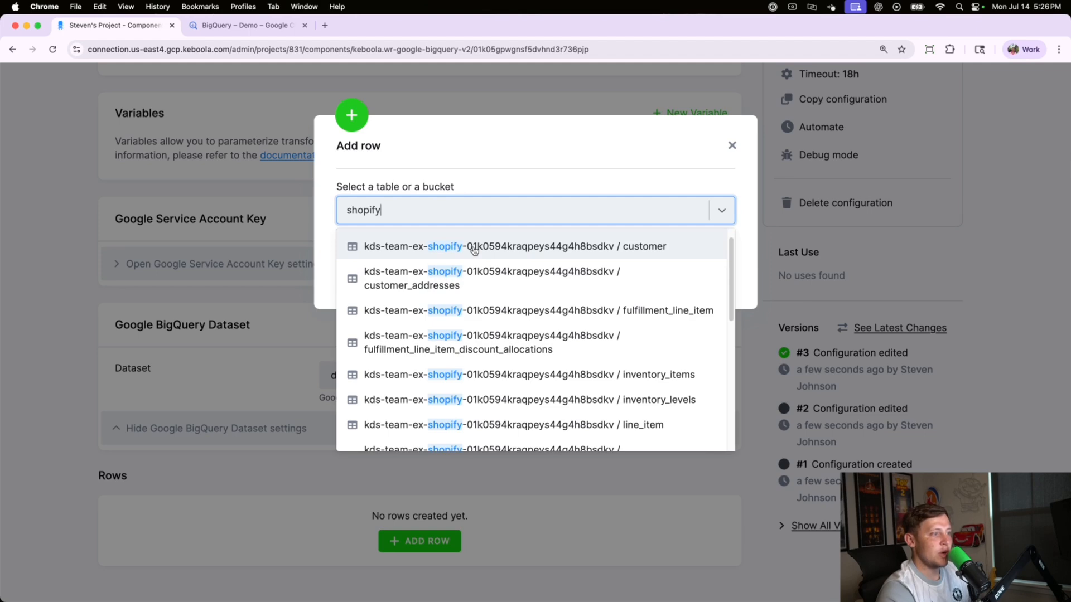
scroll(474, 250, "down", 1)
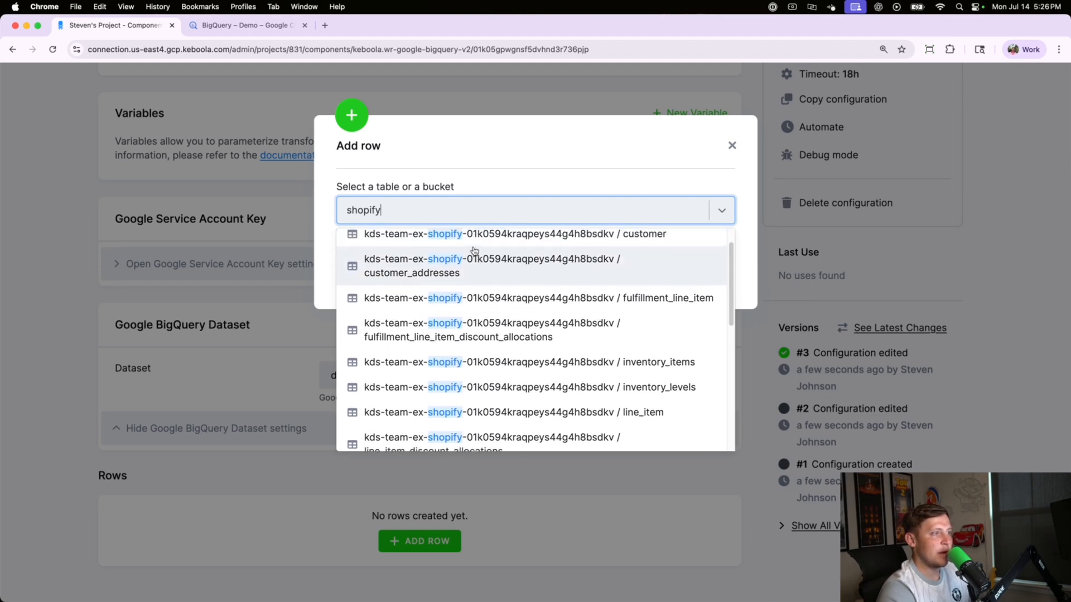
scroll(474, 250, "up", 1)
left_click(474, 249)
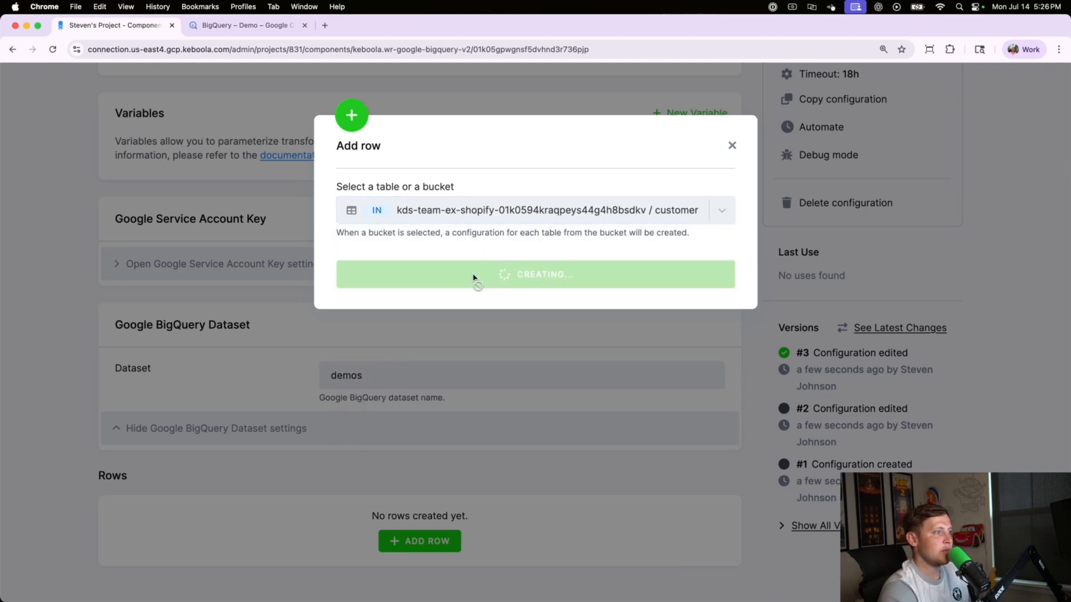
left_click(474, 279)
Set the row's destination BigQuery table name to shopify_customer.
scroll(430, 352, "down", 4)
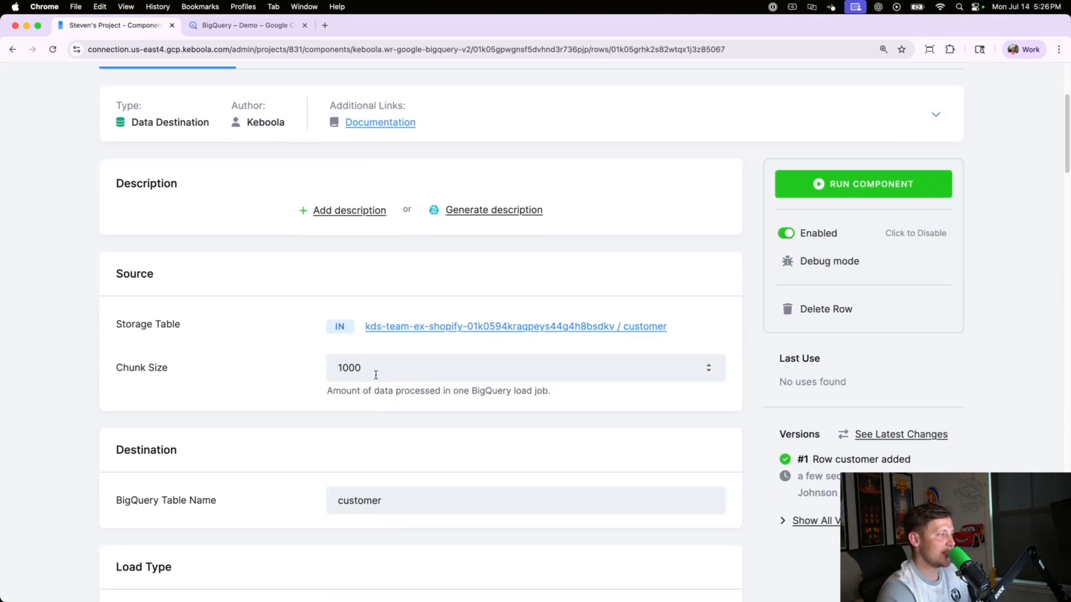
scroll(391, 385, "down", 2)
left_click(338, 419)
type("shopify_")
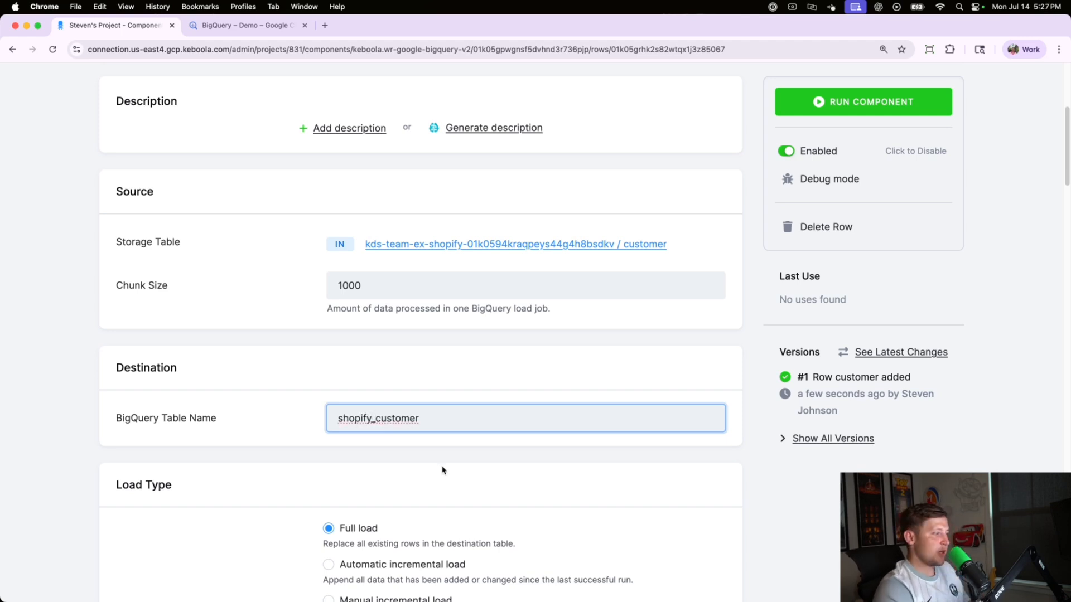
Review the row's load type, clustering and partitioning options and the data type settings of its columns.
scroll(442, 470, "down", 5)
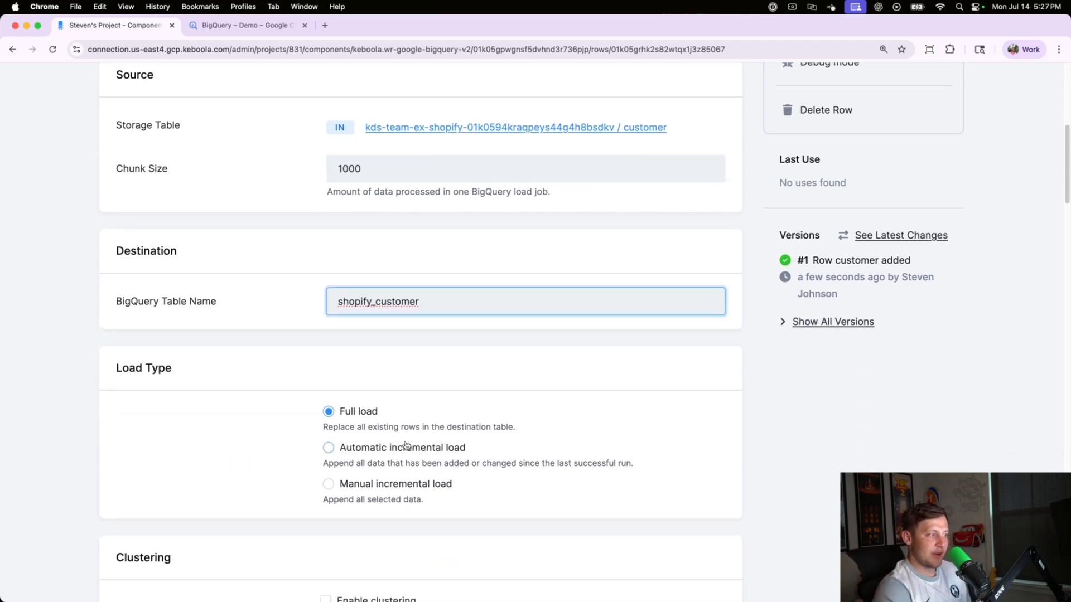
scroll(405, 444, "down", 4)
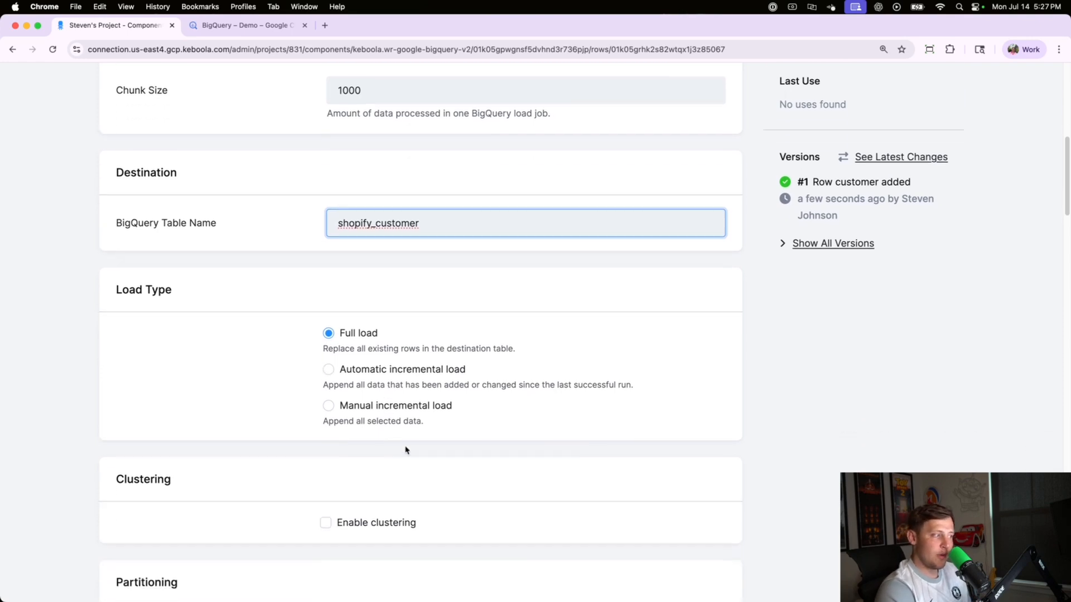
scroll(405, 406, "down", 8)
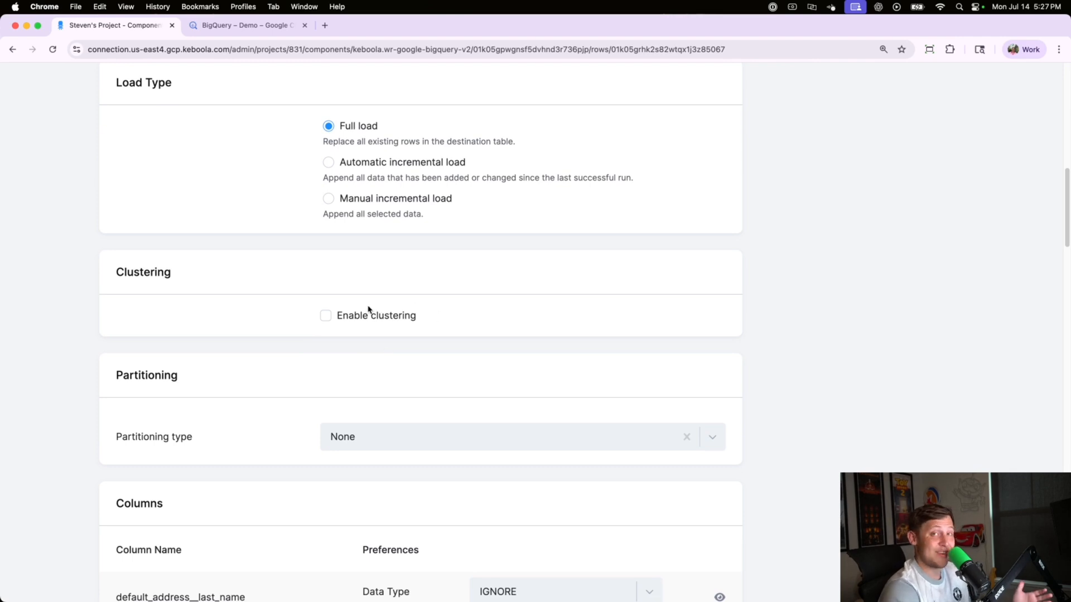
scroll(404, 319, "down", 4)
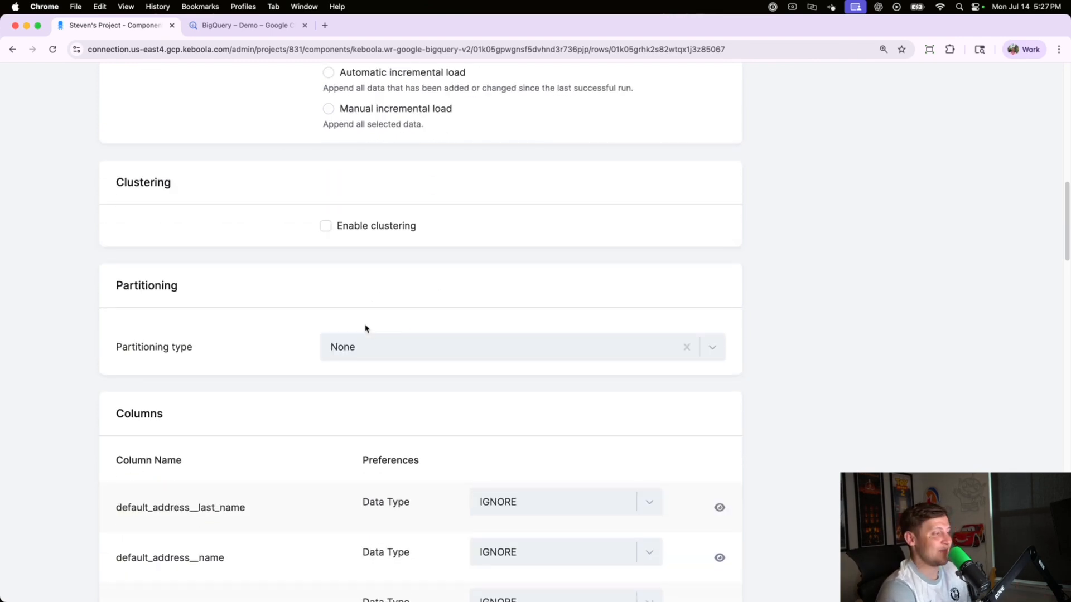
scroll(368, 327, "down", 9)
scroll(396, 310, "down", 1)
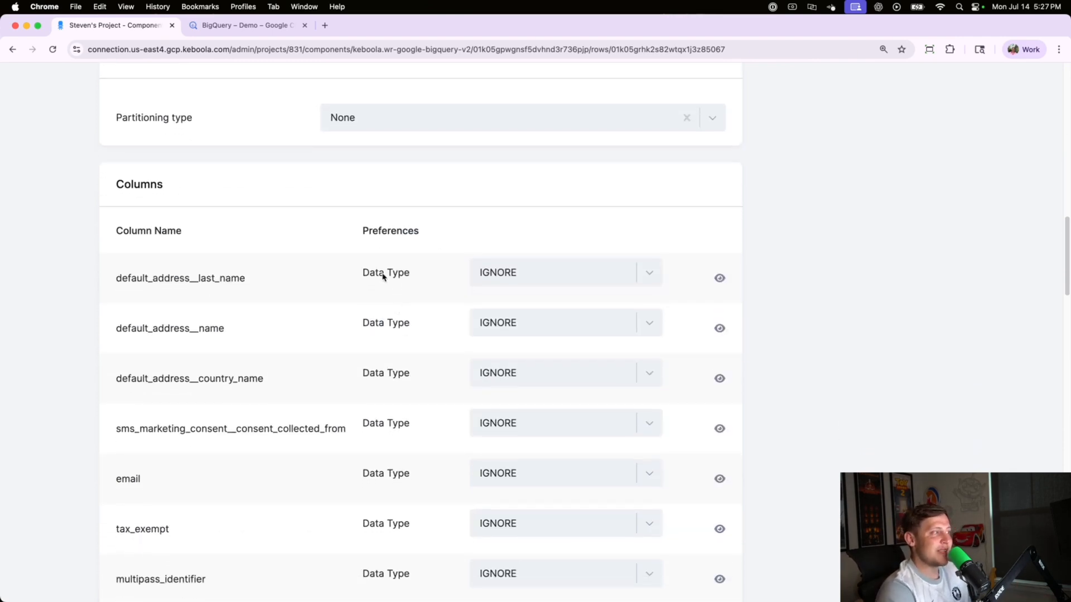
left_click(513, 271)
left_click(462, 290)
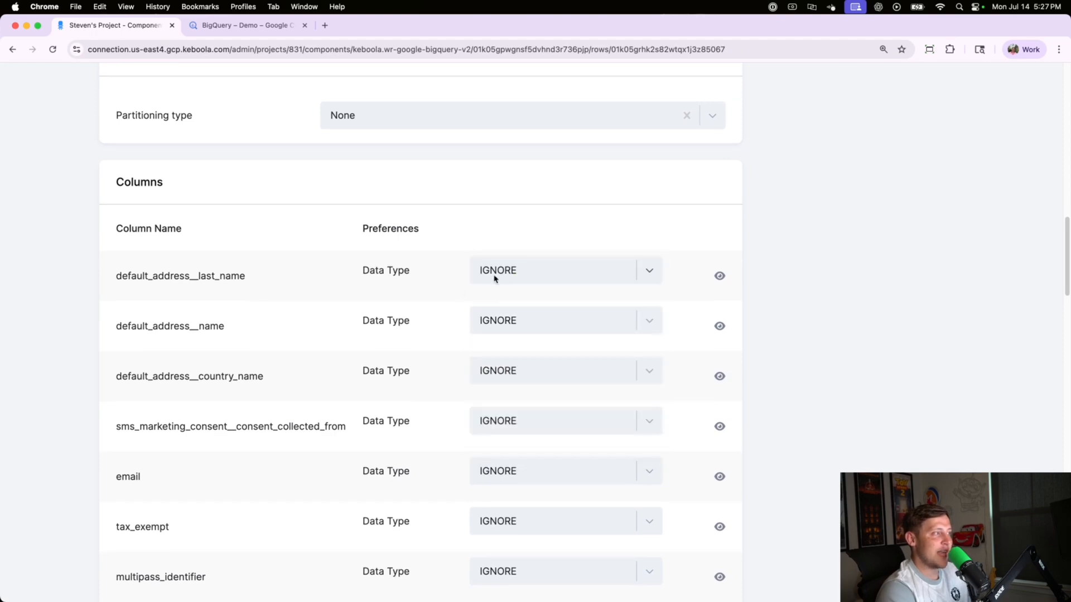
scroll(493, 355, "down", 20)
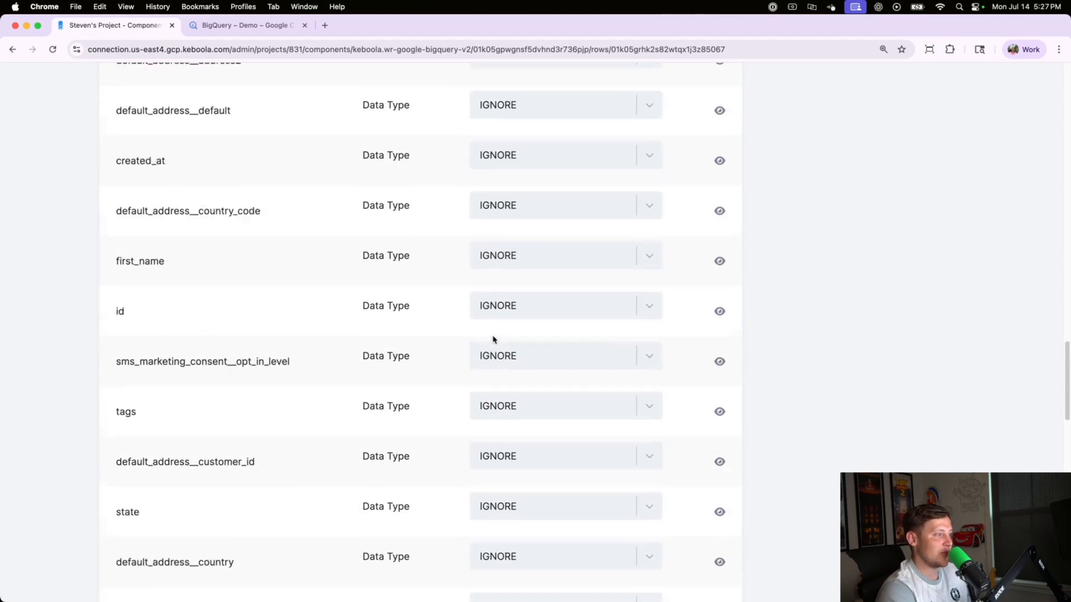
scroll(494, 339, "up", 20)
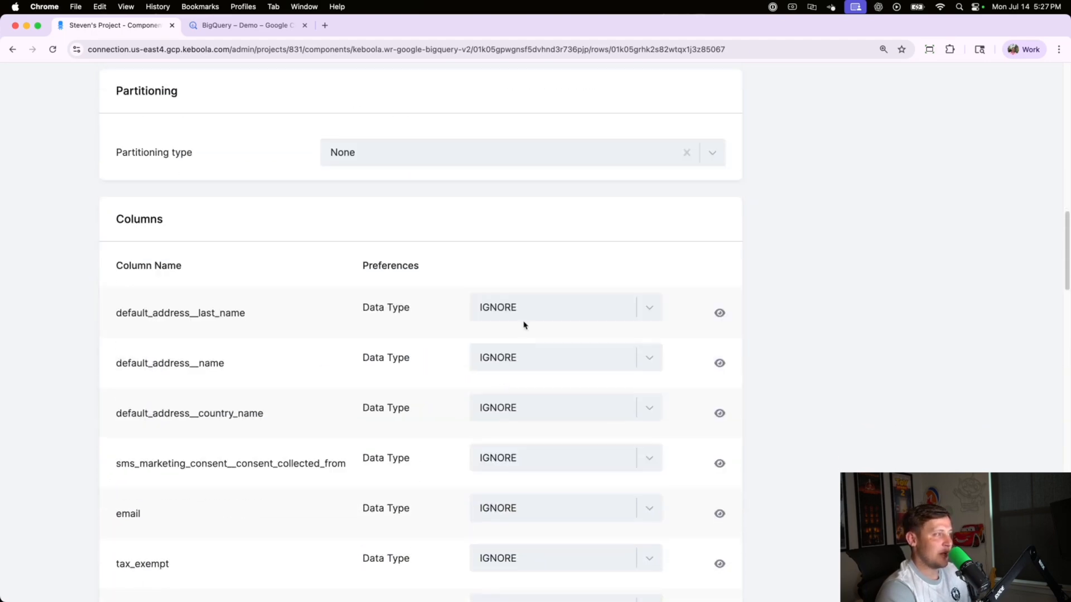
left_click(521, 305)
left_click(292, 314)
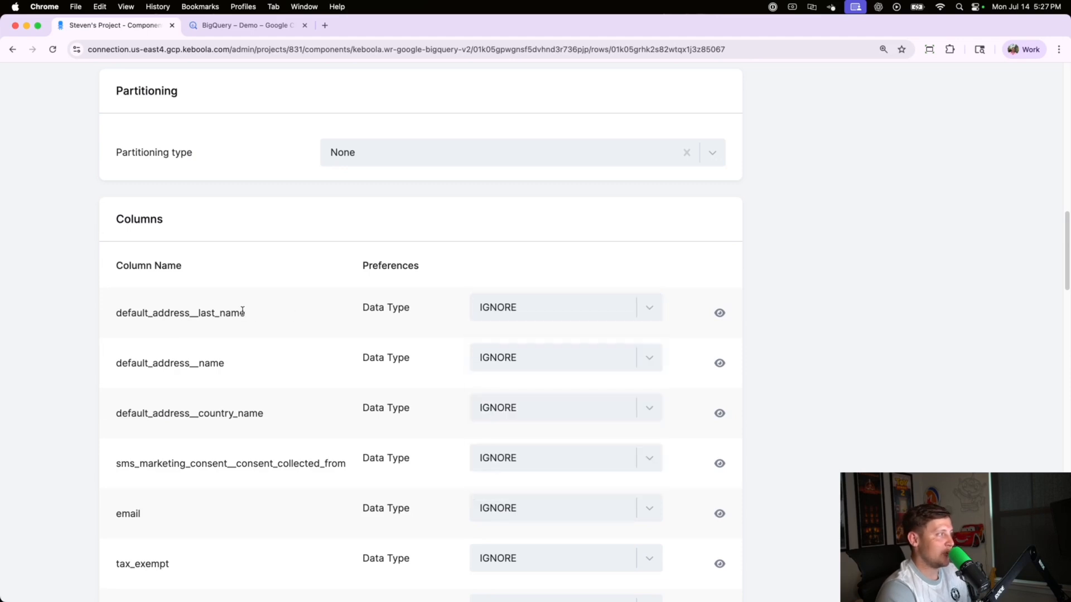
scroll(373, 310, "up", 8)
scroll(447, 296, "down", 16)
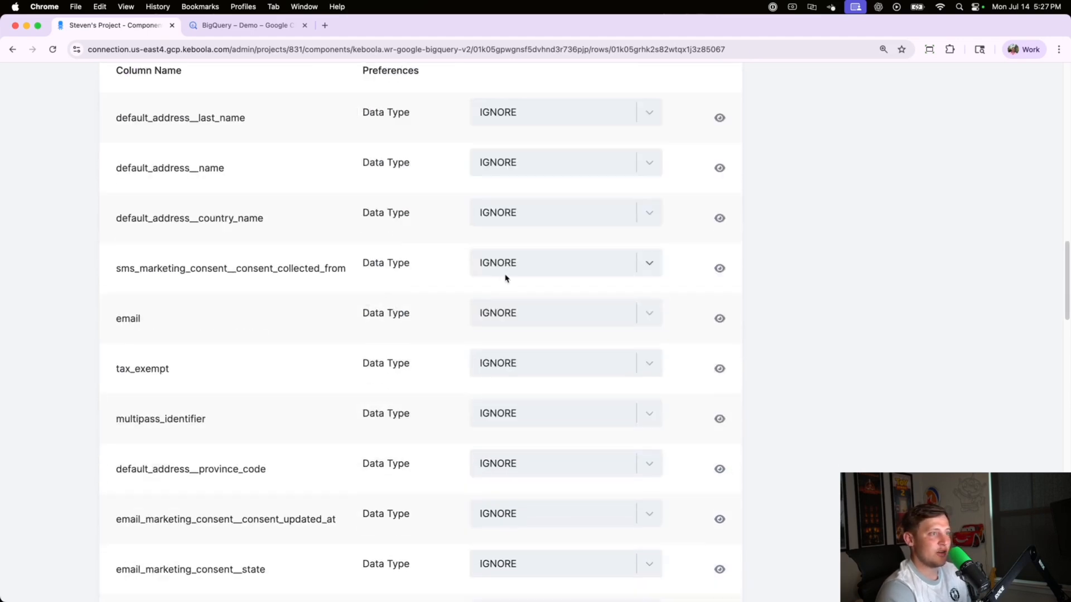
scroll(703, 151, "up", 5)
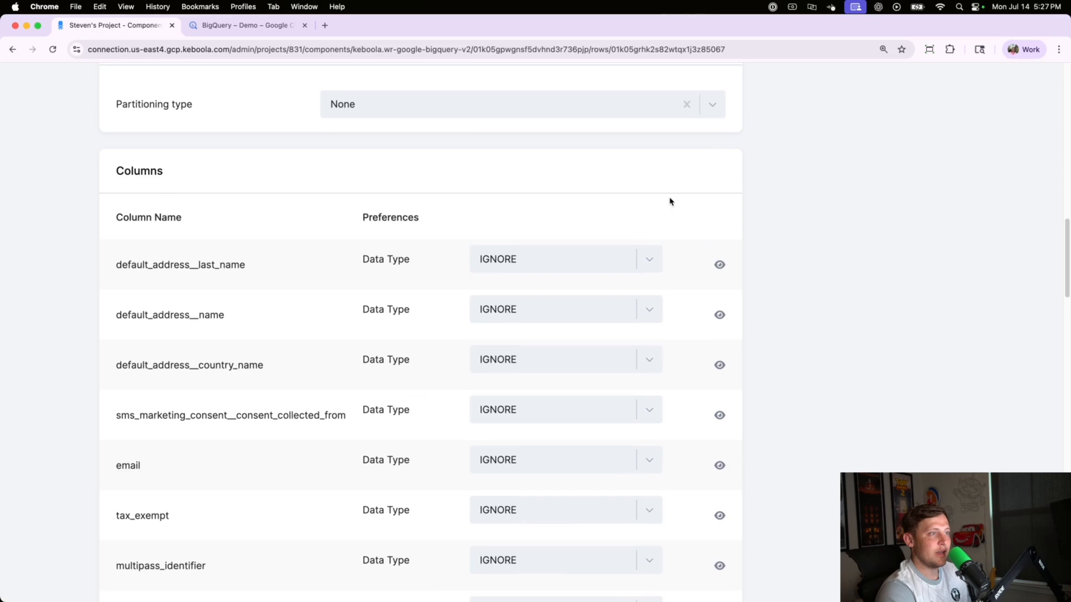
Set the data type of the default_address__last_name and default_address__name columns to STRING, keeping their BigQuery column names.
left_click(618, 266)
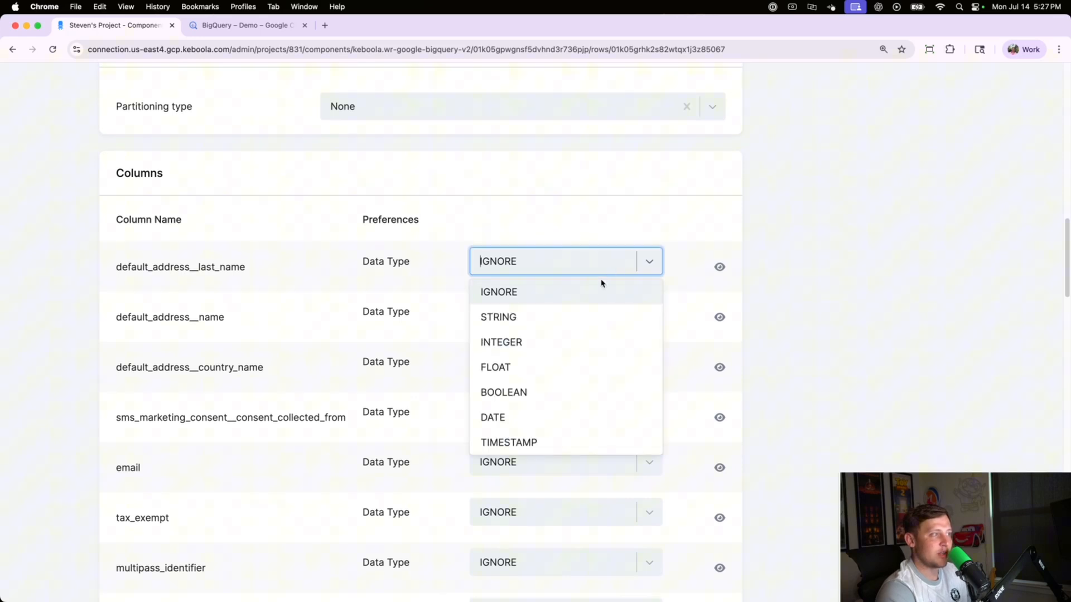
left_click(551, 326)
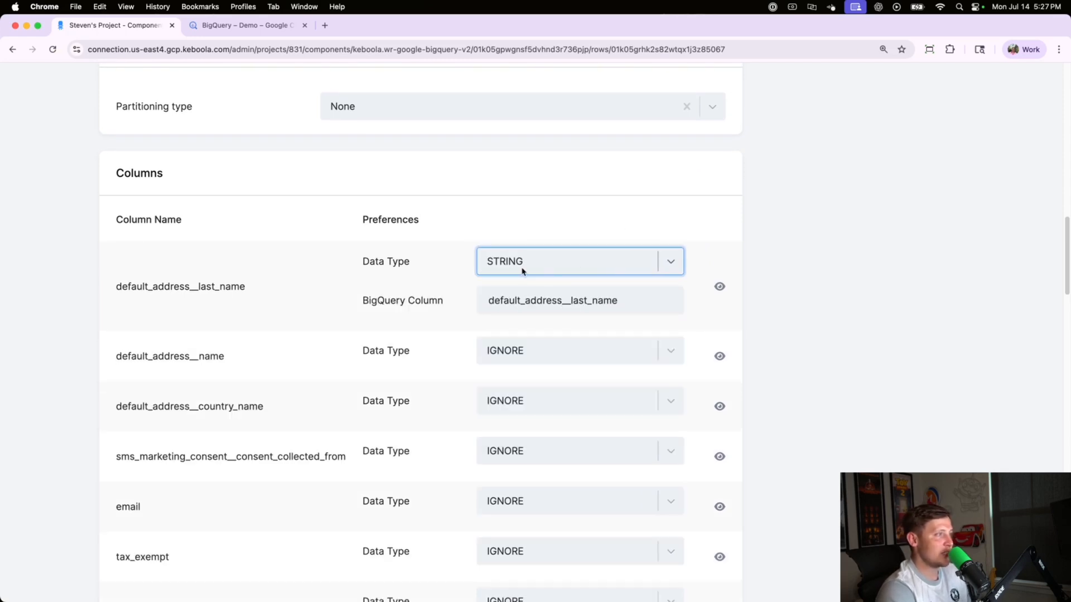
left_click(513, 302)
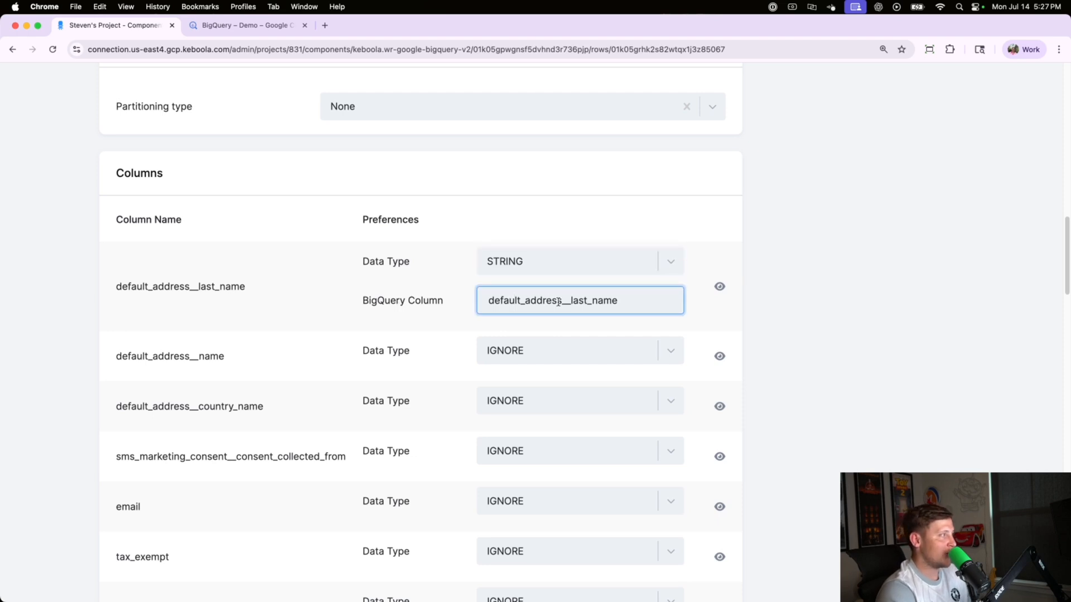
left_click(547, 356)
left_click(533, 411)
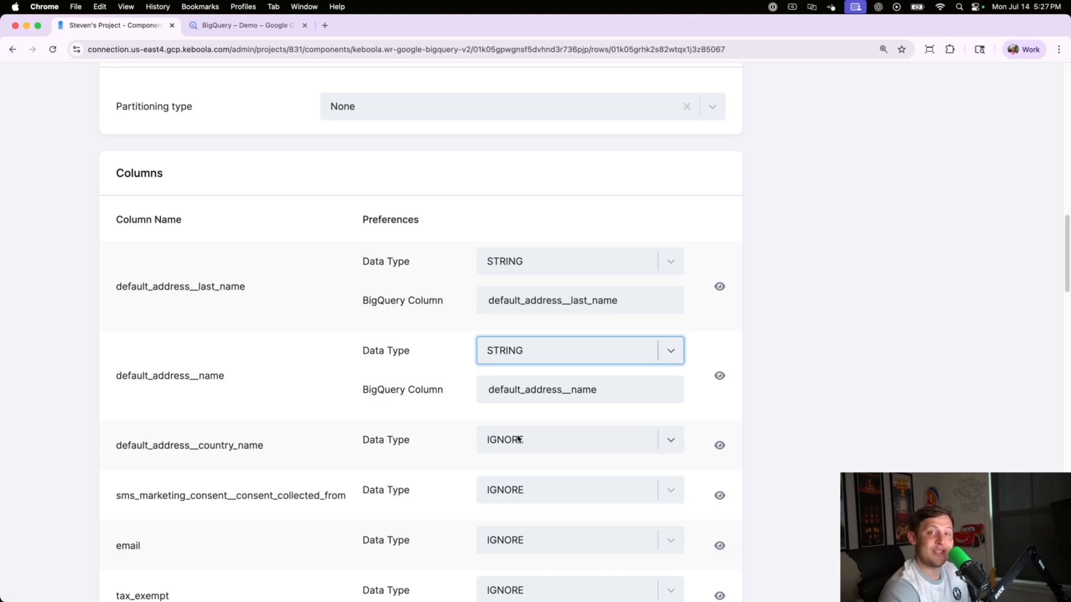
scroll(753, 390, "down", 20)
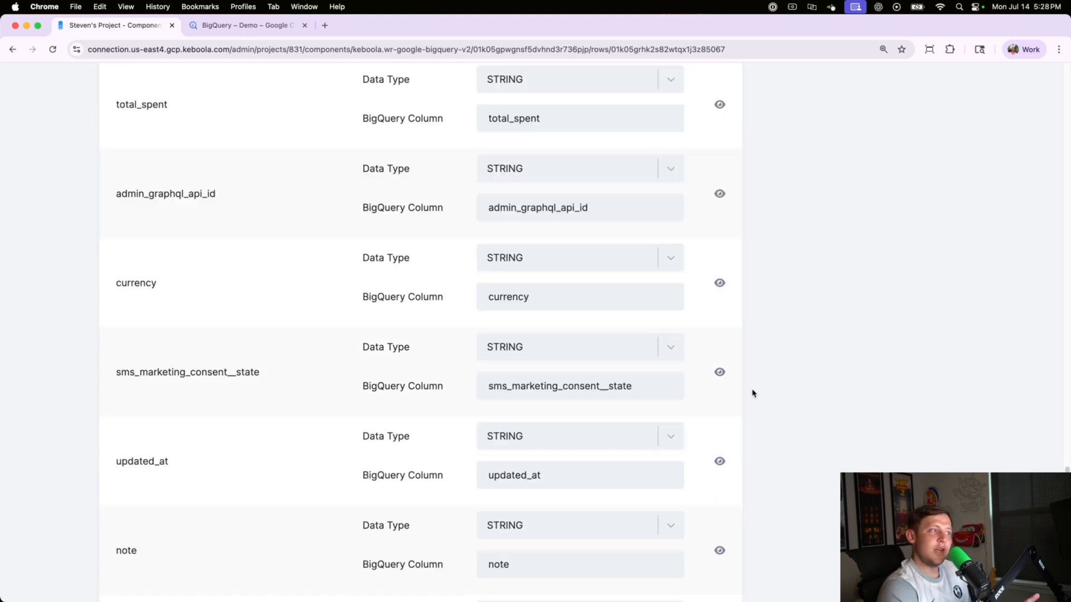
Look over the data types of the customer row's columns and save the row's configuration.
scroll(752, 393, "up", 12)
scroll(753, 394, "up", 15)
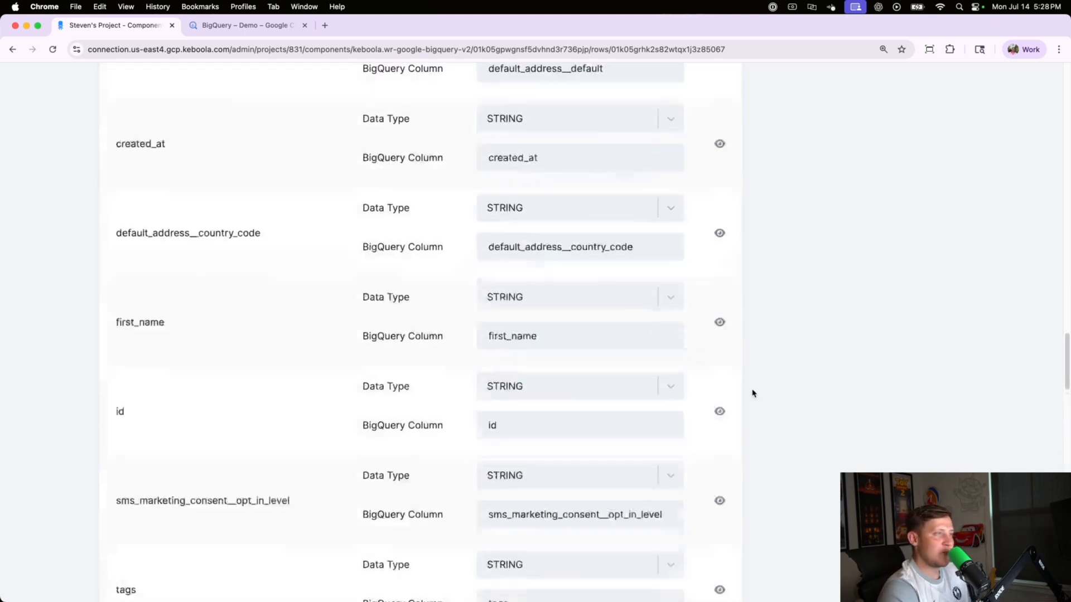
scroll(773, 392, "up", 15)
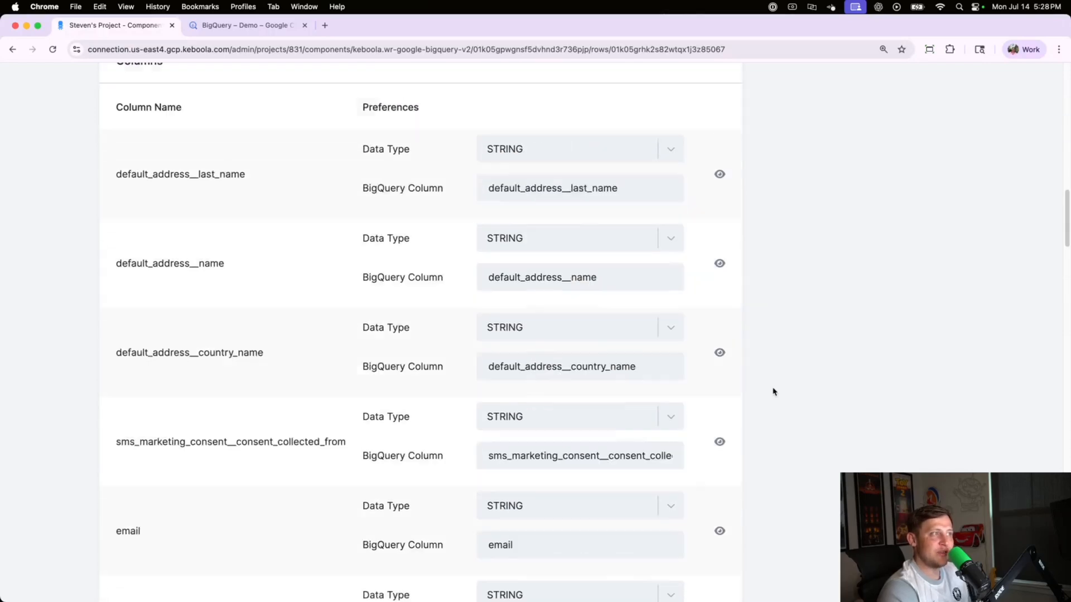
scroll(773, 392, "down", 1)
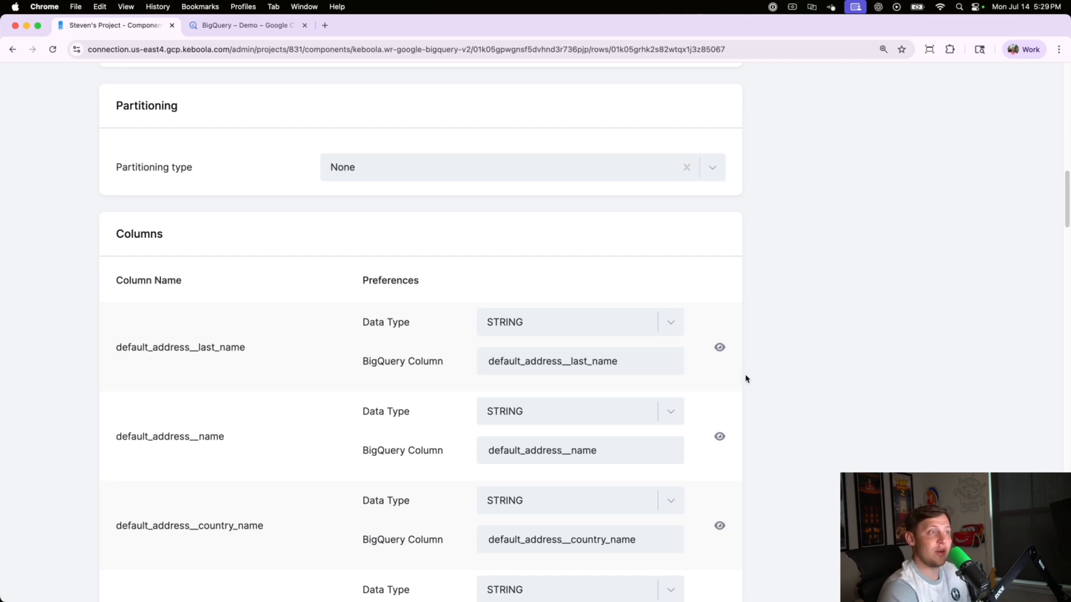
scroll(722, 294, "up", 15)
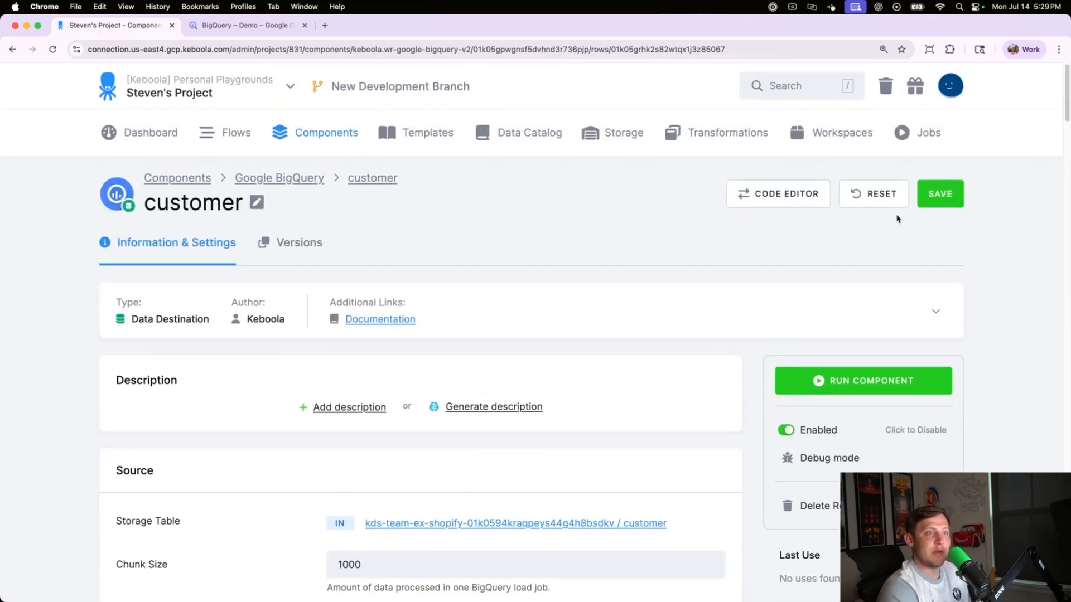
left_click(953, 195)
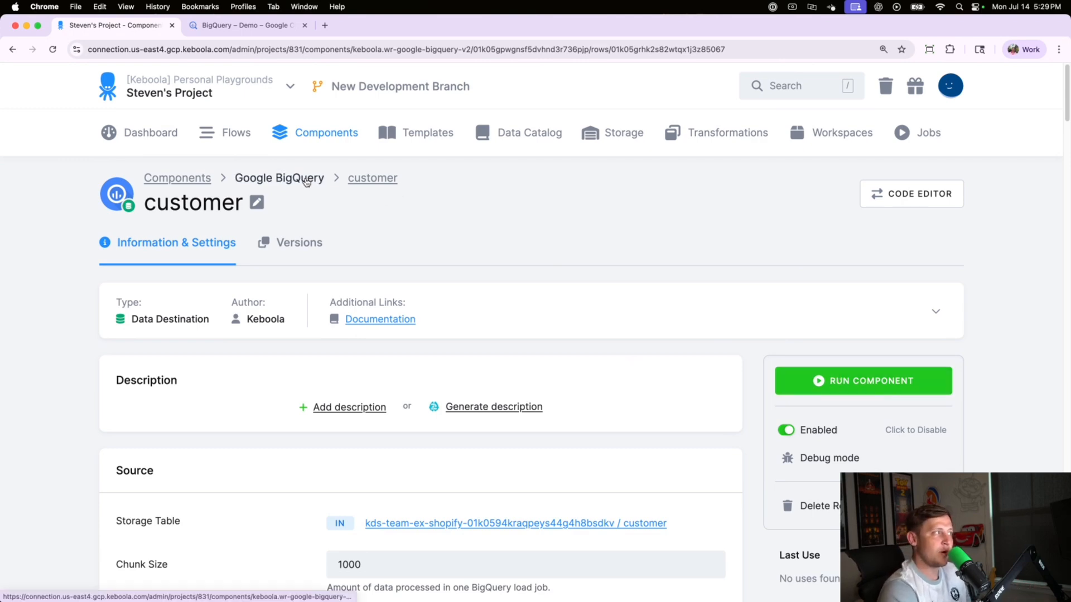
Return to the Google BigQuery configuration and add a row for the Shopify product table, searching the tables and buckets for "shopify".
left_click(395, 185)
scroll(383, 276, "down", 8)
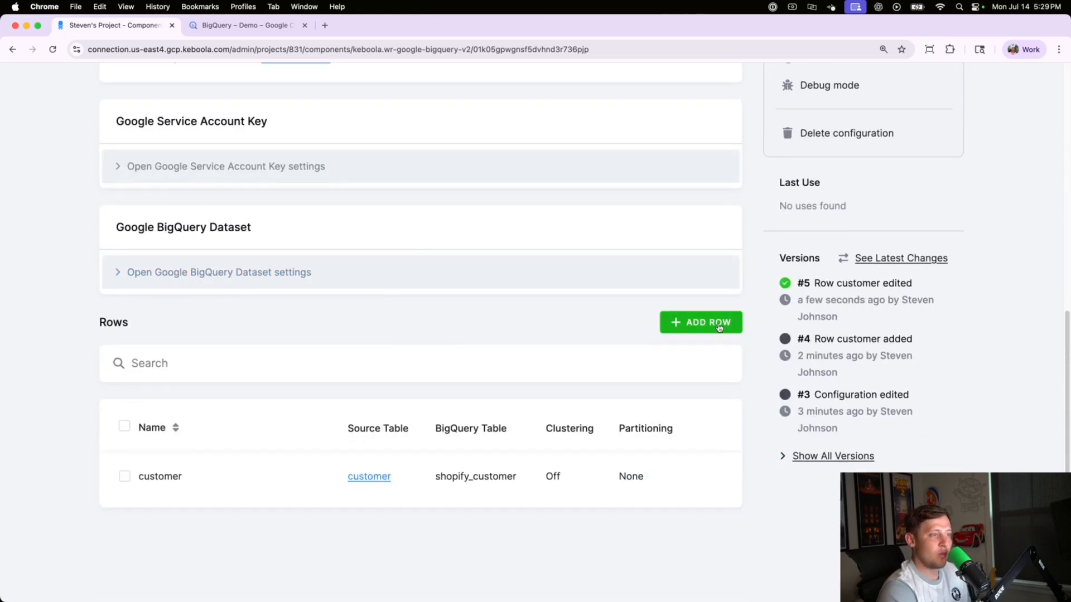
left_click(712, 329)
left_click(487, 217)
type("s")
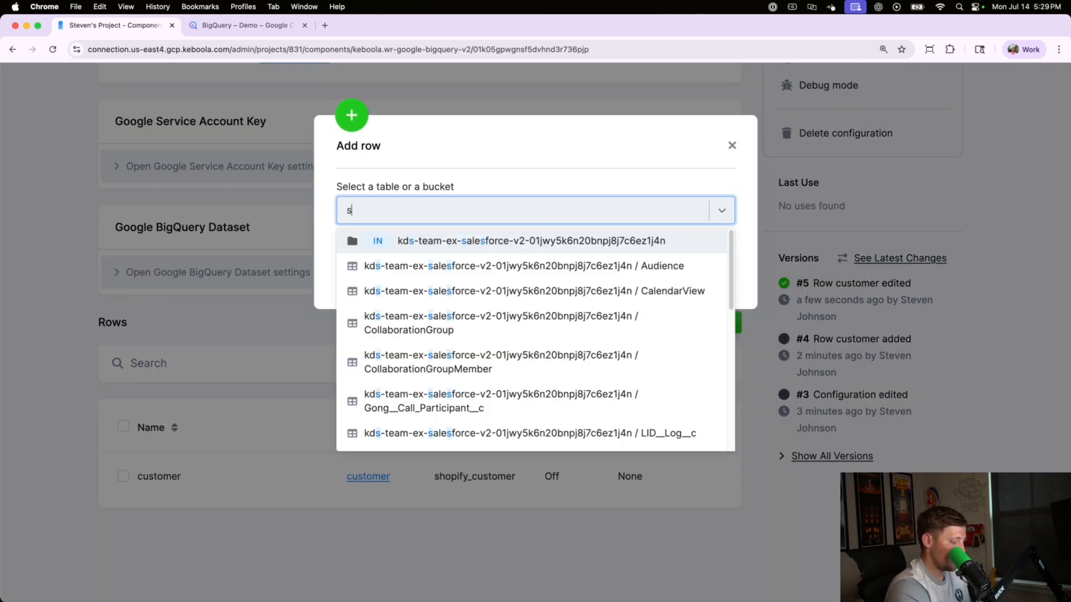
type("hopify")
scroll(466, 289, "down", 2)
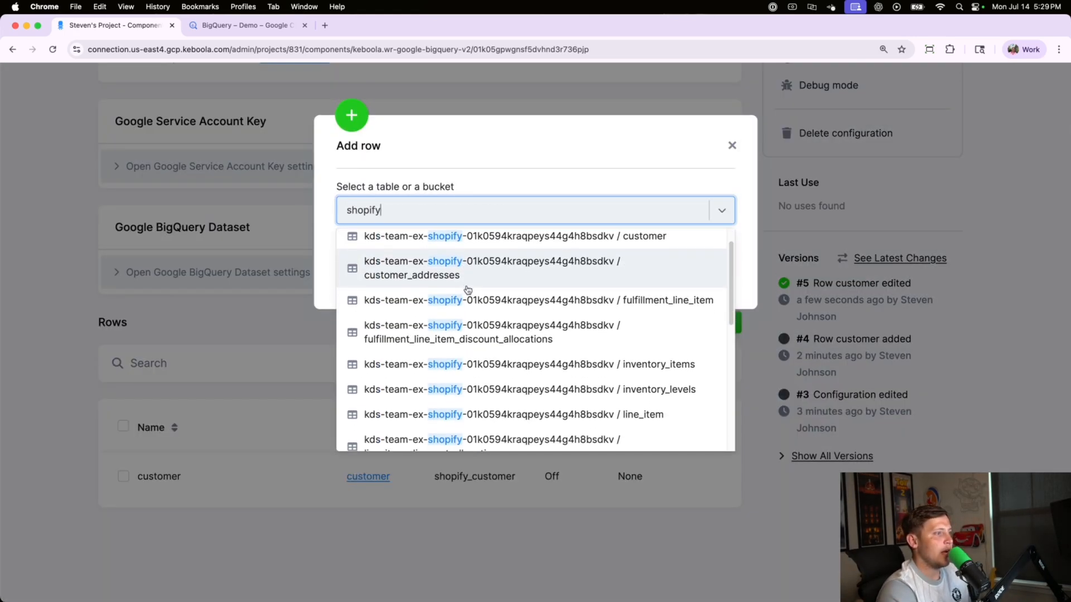
scroll(467, 285, "down", 6)
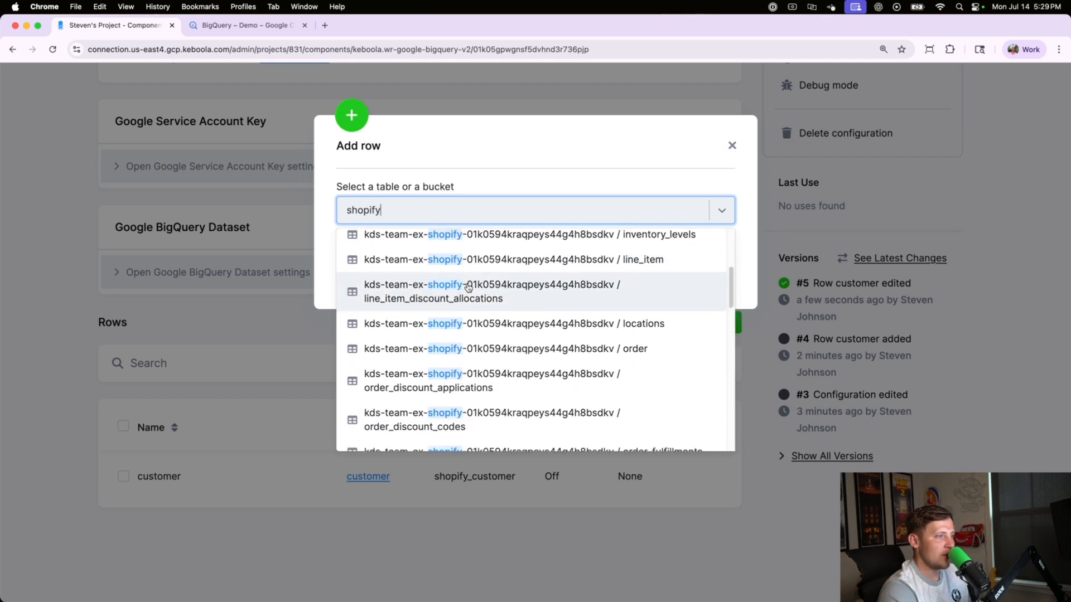
scroll(469, 286, "down", 5)
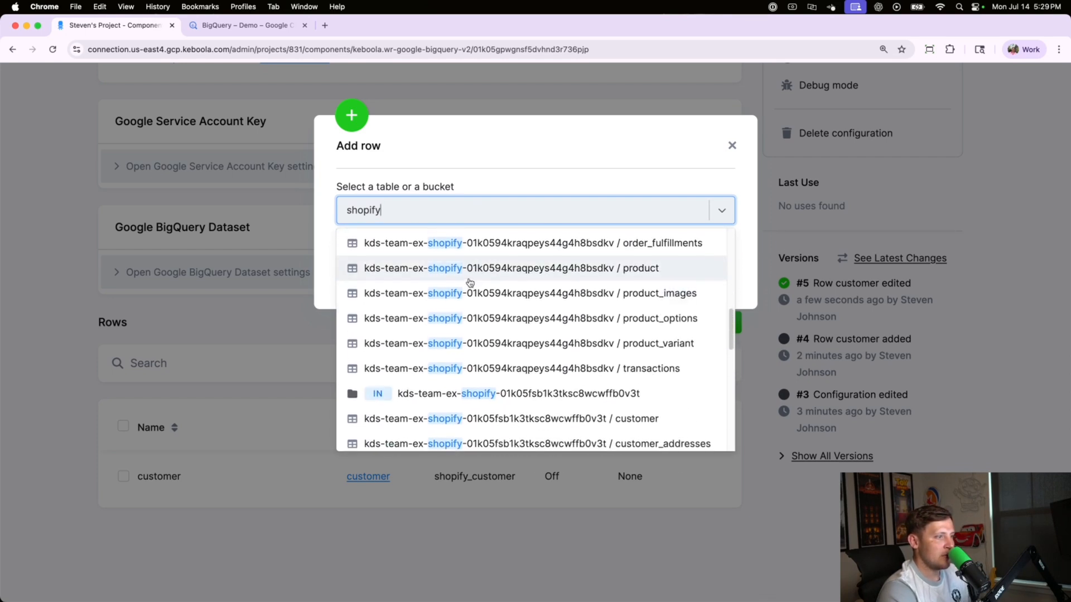
left_click(479, 279)
left_click(536, 276)
Set the data type of the product row's admin_graphql_api_id, body_html and created_at columns to STRING, keeping their BigQuery column names.
scroll(474, 320, "down", 4)
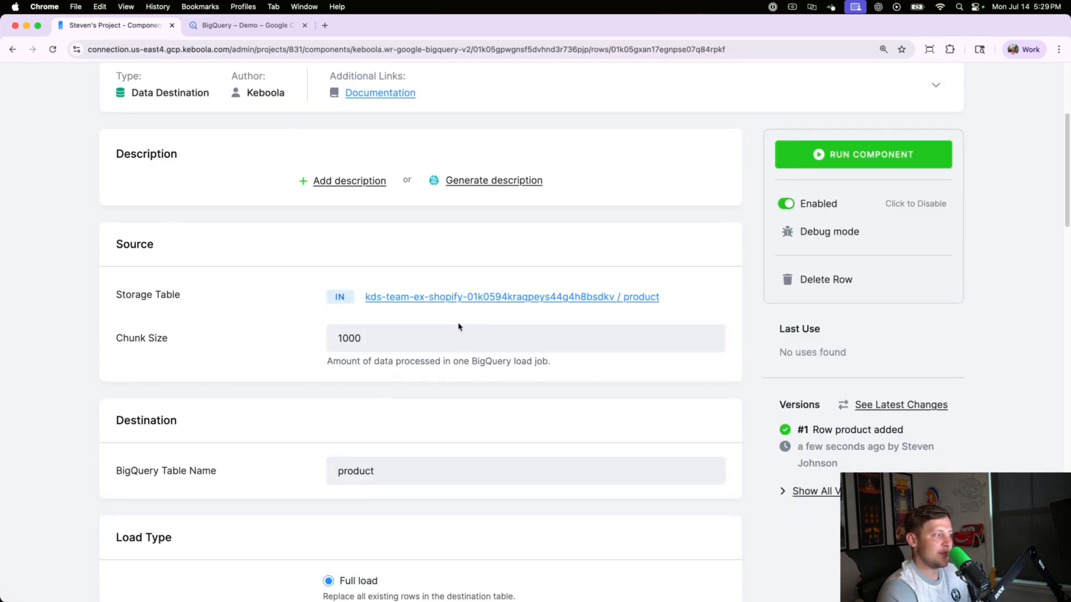
scroll(460, 326, "down", 5)
scroll(428, 327, "down", 8)
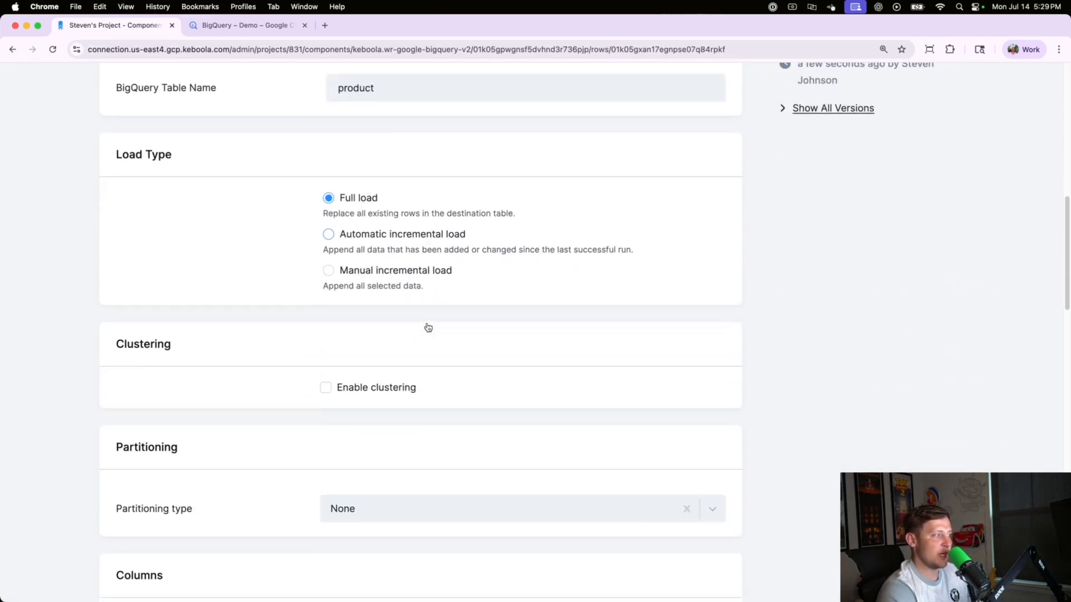
scroll(387, 335, "down", 16)
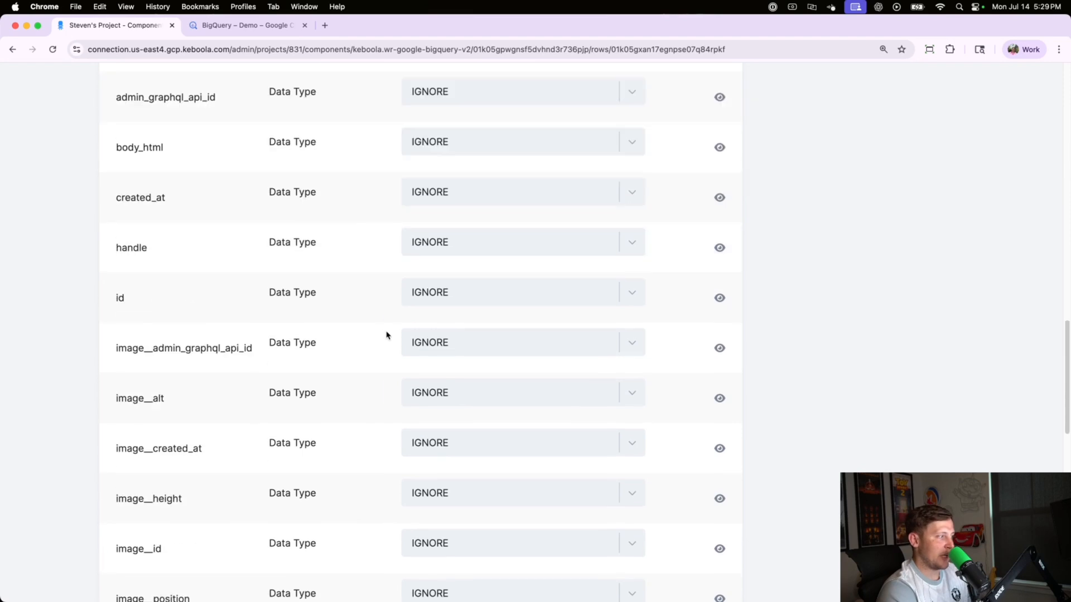
scroll(386, 334, "up", 18)
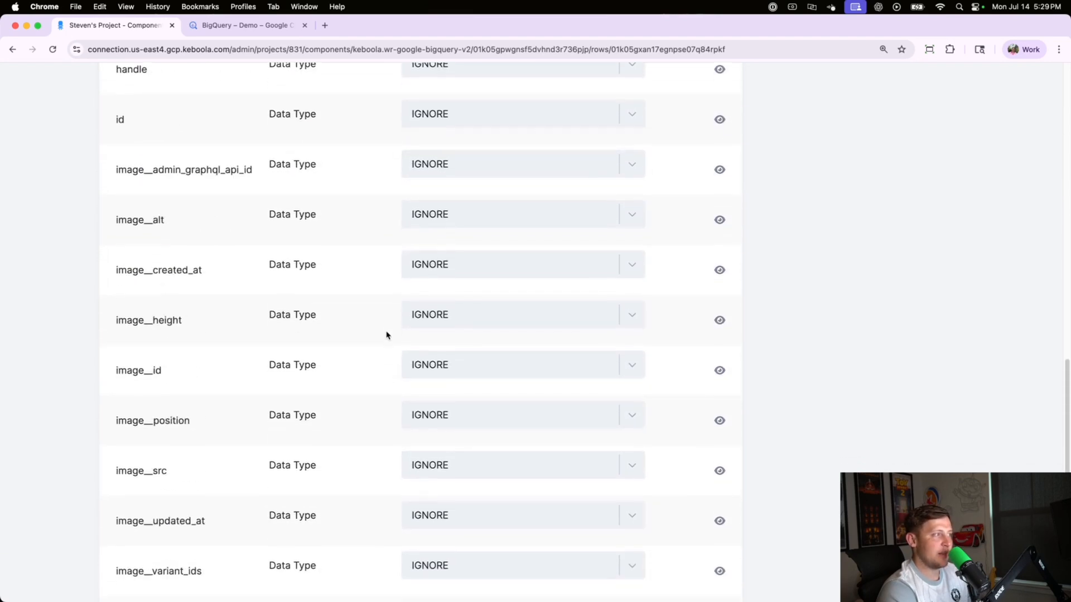
left_click(442, 396)
left_click(441, 450)
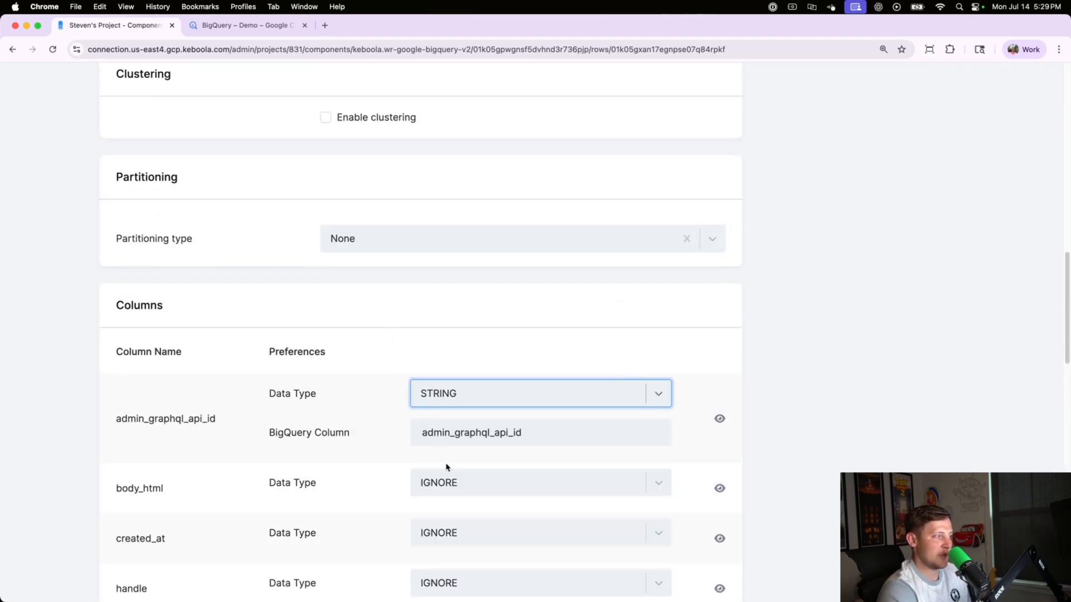
left_click(443, 483)
left_click(442, 457)
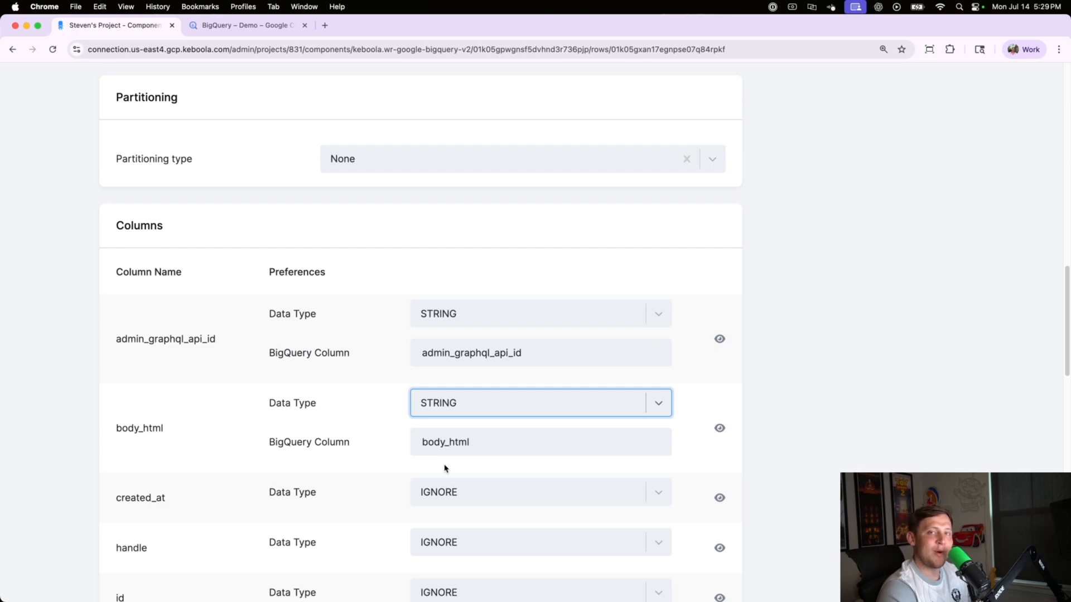
left_click(445, 502)
left_click(441, 462)
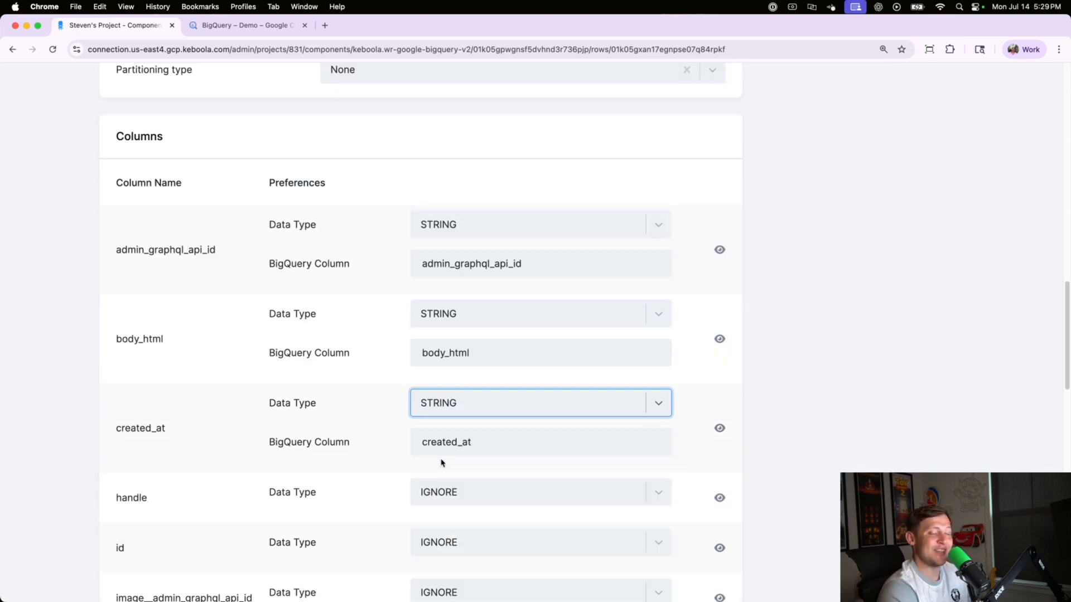
Check the data types of the remaining product columns and save the product row's configuration.
scroll(435, 491, "down", 20)
scroll(427, 523, "up", 15)
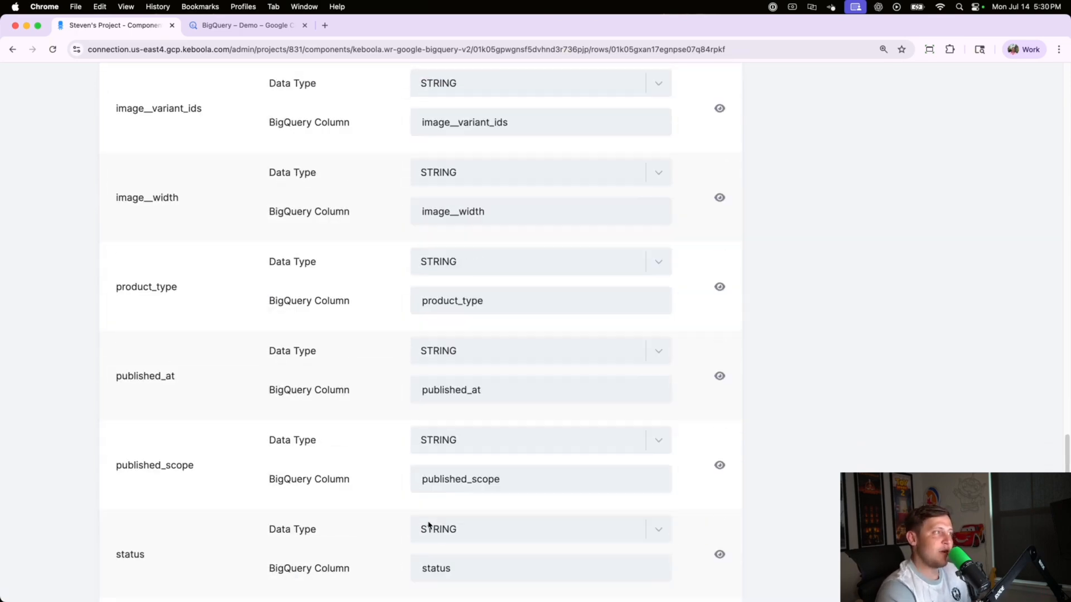
scroll(429, 525, "up", 20)
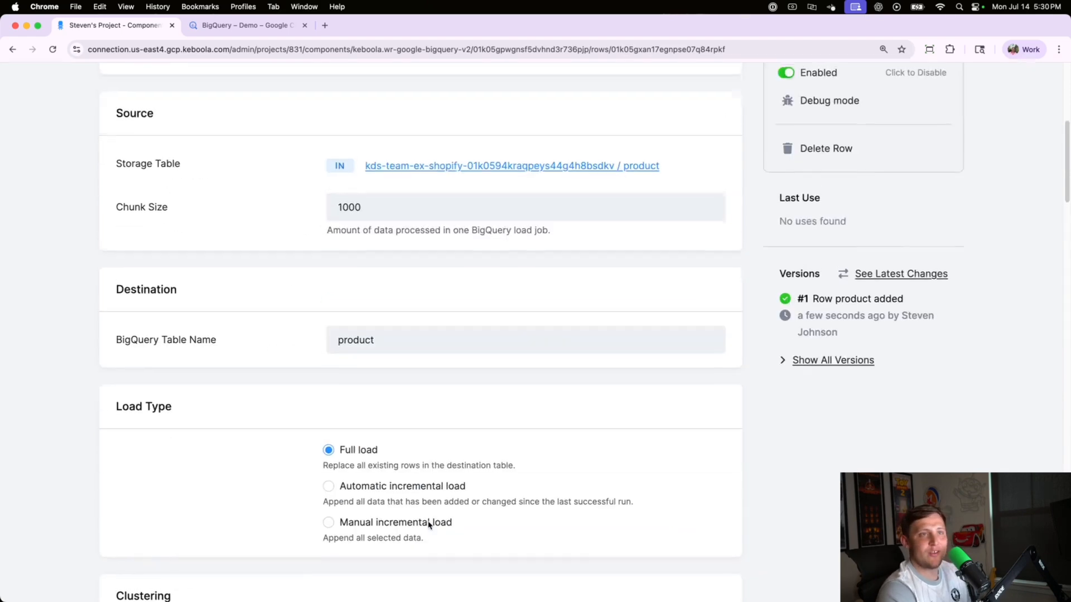
scroll(429, 524, "down", 4)
scroll(442, 502, "up", 4)
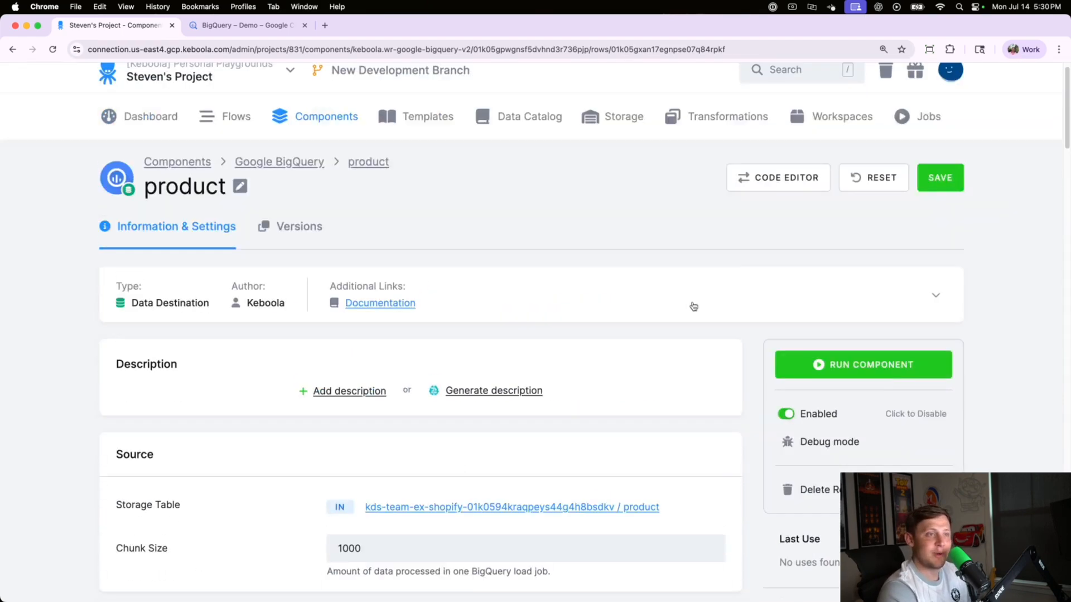
left_click(937, 184)
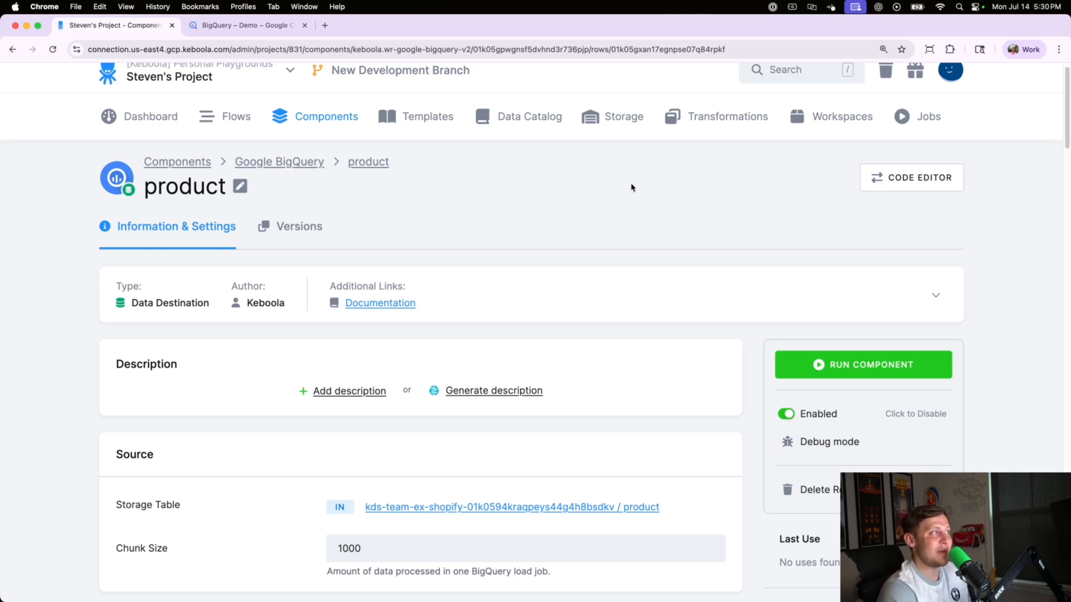
Create a new flow named ShopifyToBigQueryVideo.
left_click(240, 131)
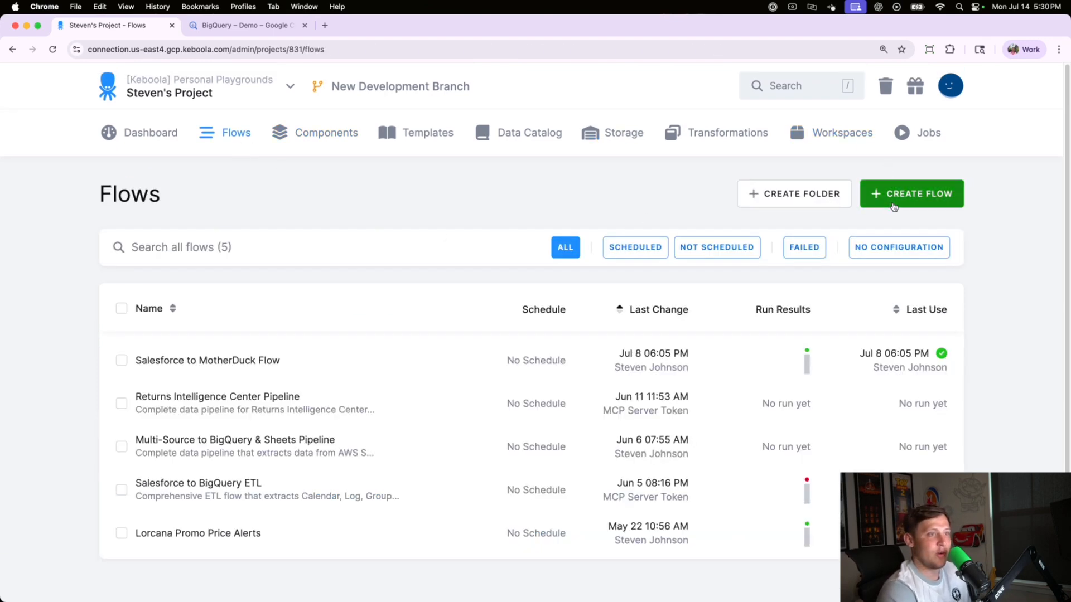
left_click(909, 194)
triple_click(540, 210)
type("S")
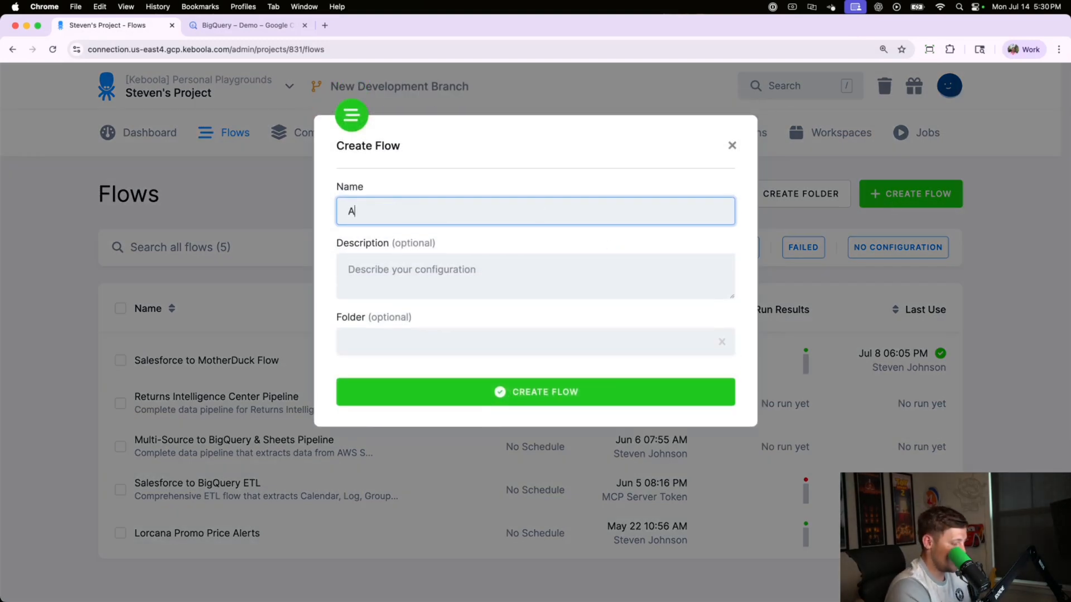
type("hopify")
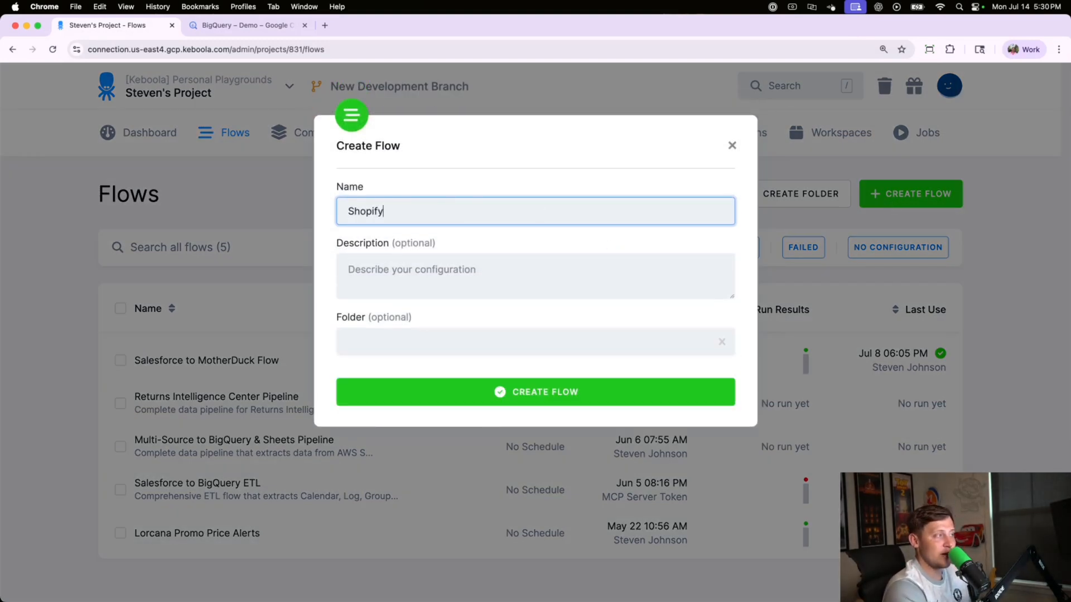
type("ToBigQueryVideo")
left_click(498, 392)
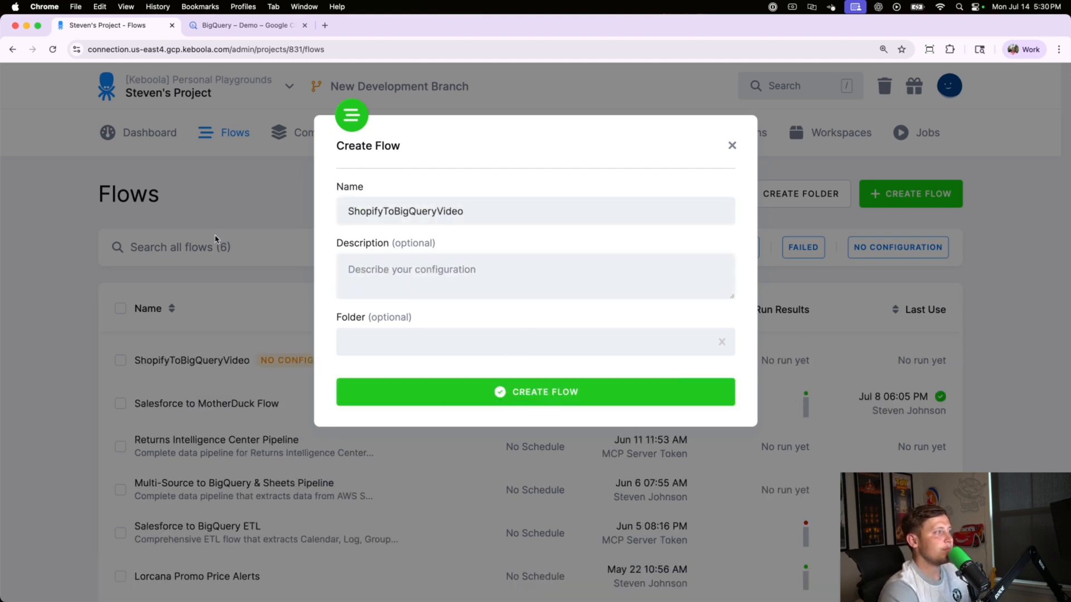
Add the Shopify data source as the flow's first step, using the ShopifyToBigQueryVideo configuration.
left_click(421, 411)
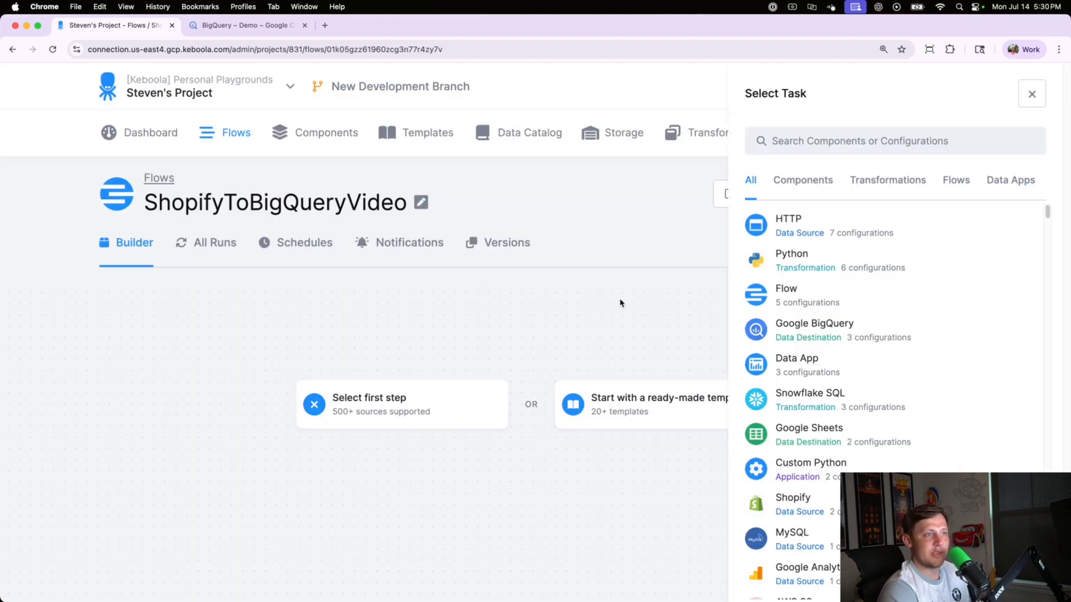
left_click(834, 143)
type("hopi")
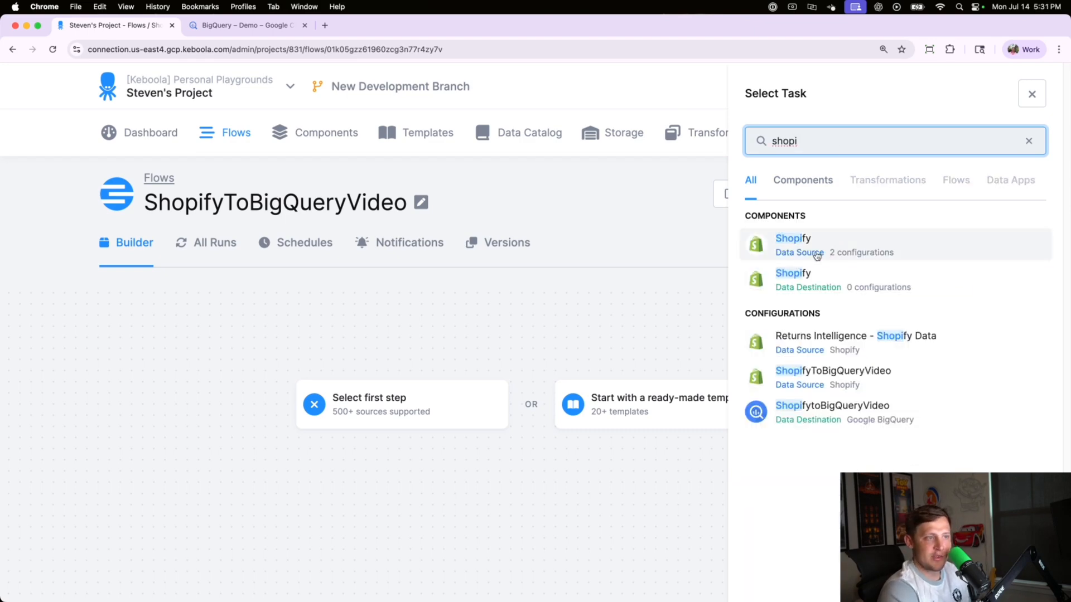
left_click(830, 254)
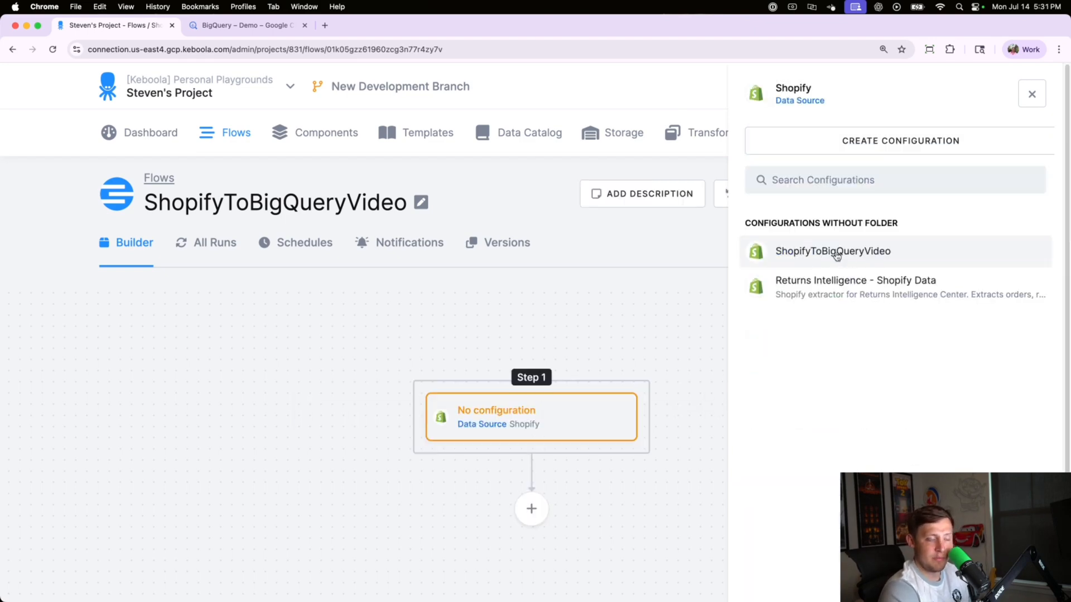
left_click(836, 254)
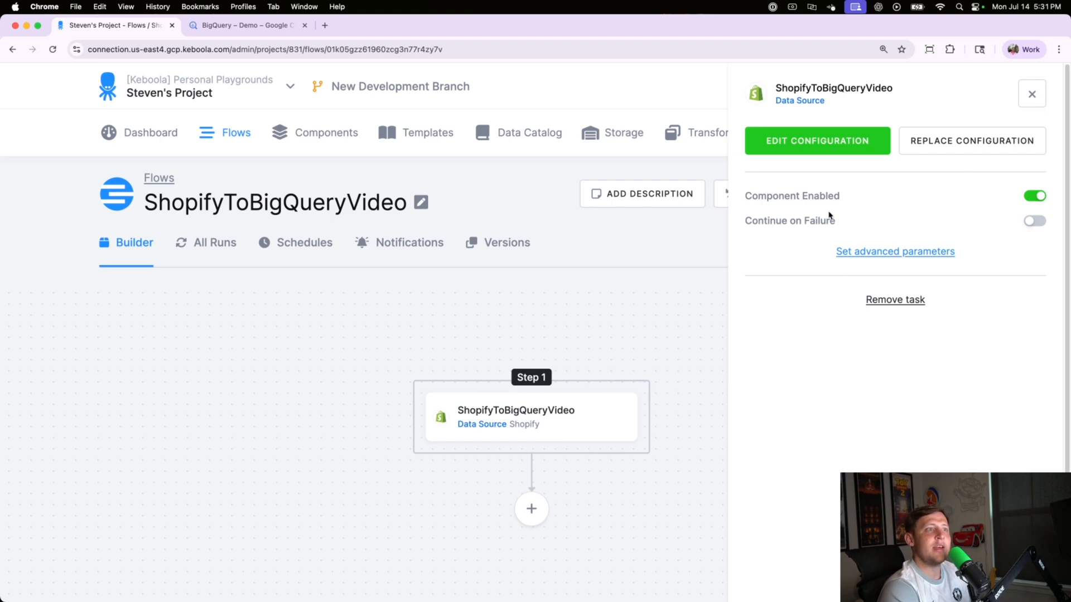
left_click(1031, 94)
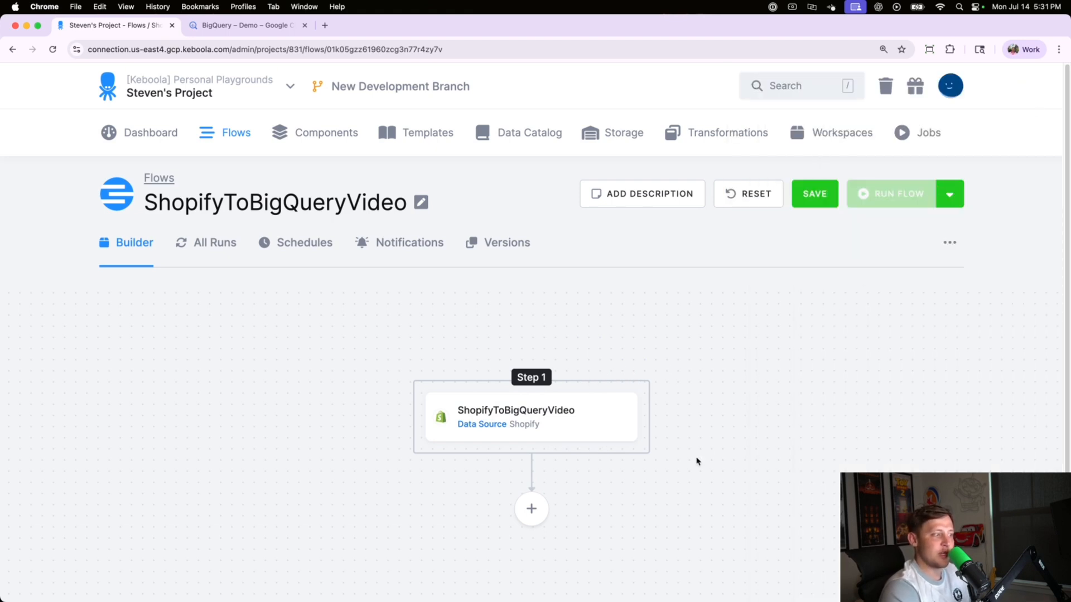
Add the Google BigQuery data destination as the flow's second step, using the ShopifytoBigQueryVideo configuration found by searching for "bigquery".
left_click(533, 513)
left_click(808, 135)
key("super+a")
type("bigque")
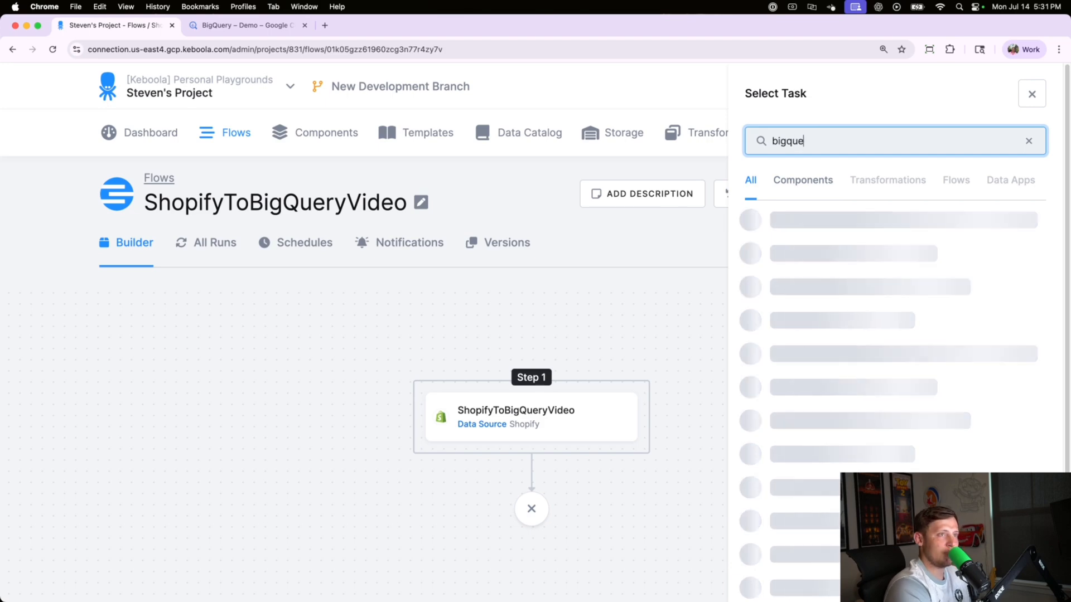
type("ry")
left_click(813, 257)
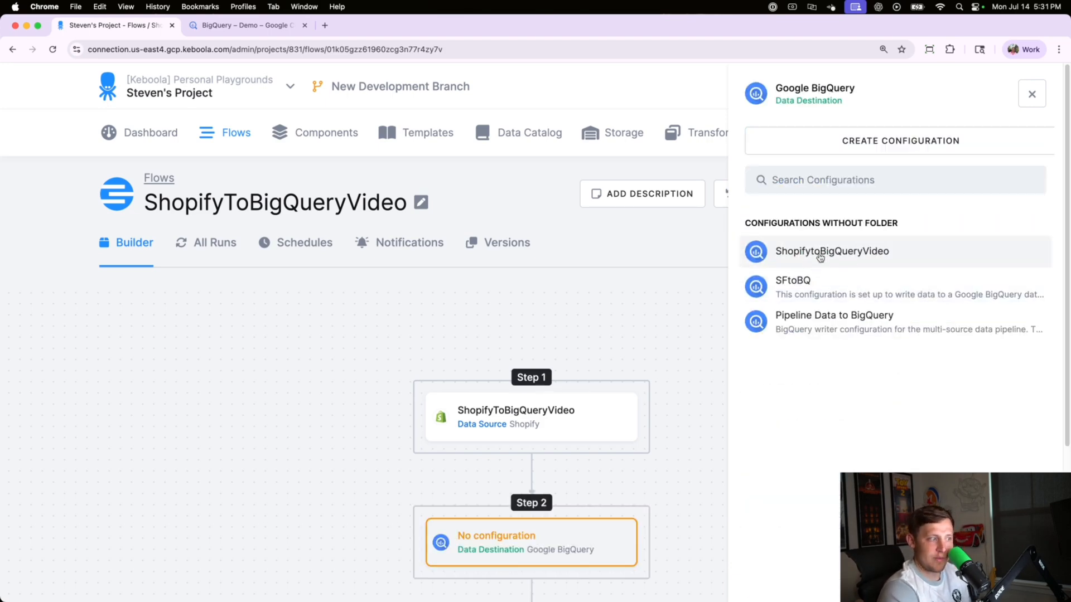
left_click(820, 256)
Choose the customer and product rows as the rows to run in the BigQuery task.
left_click(813, 201)
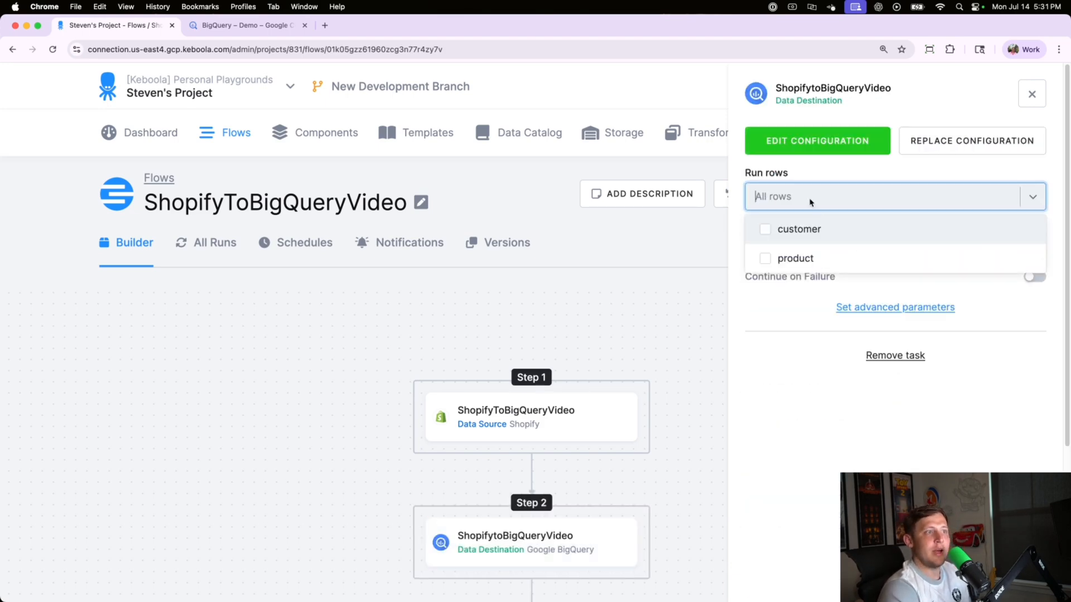
left_click(769, 239)
left_click(775, 258)
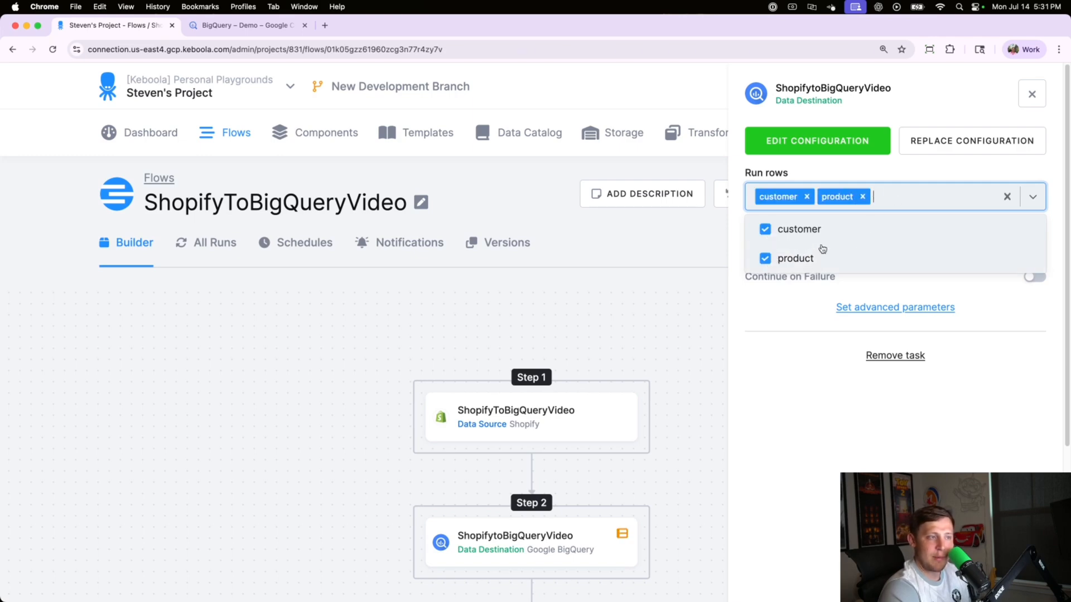
left_click(1036, 196)
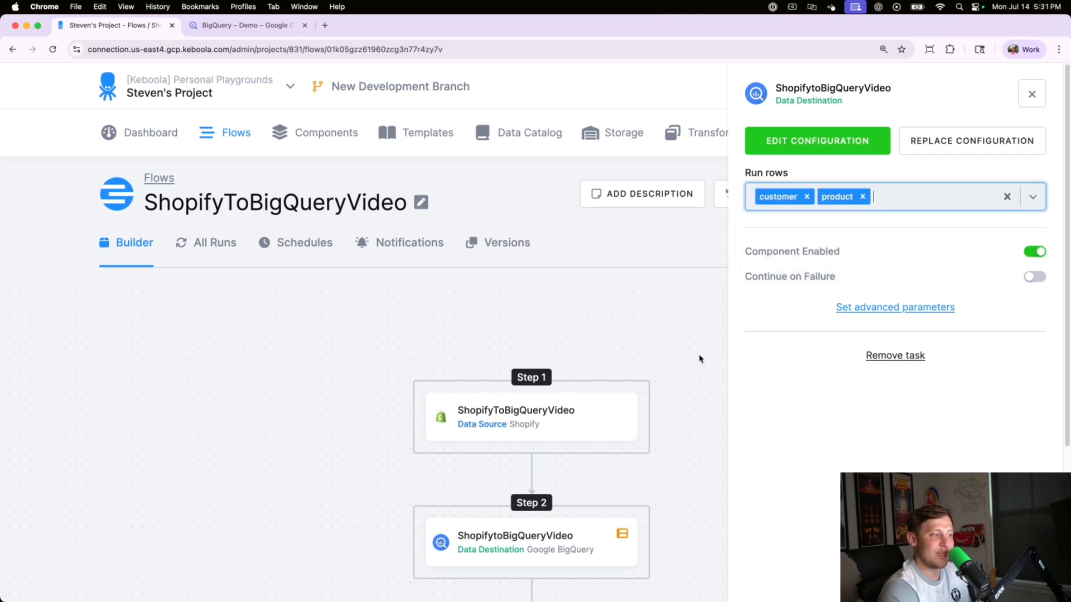
Close the BigQuery task settings and rename the flow's first phase to "Shopify Extraction".
scroll(672, 402, "down", 2)
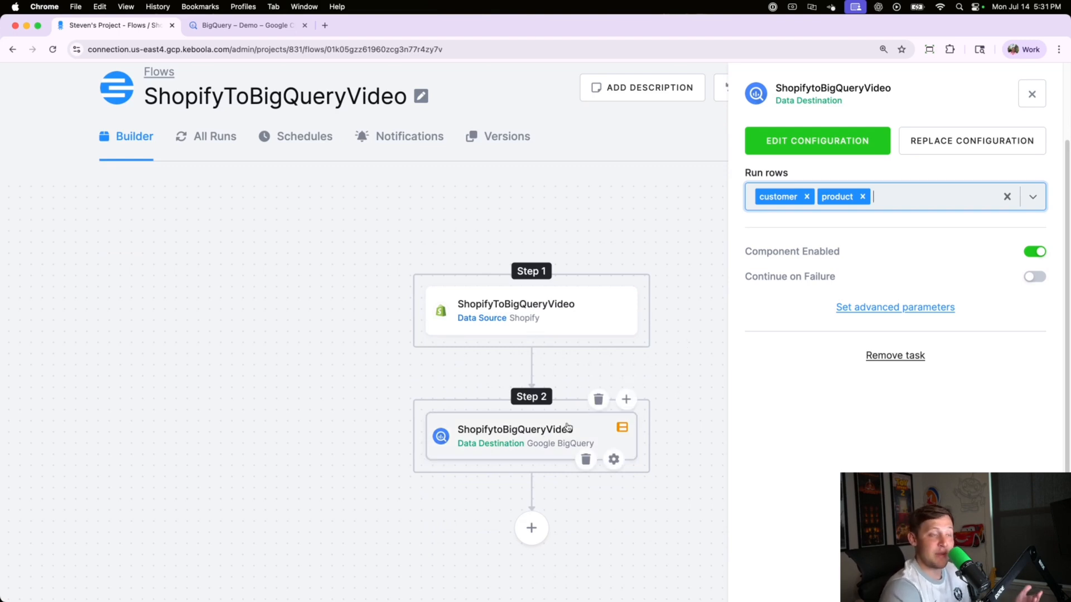
left_click(1041, 98)
left_click(540, 272)
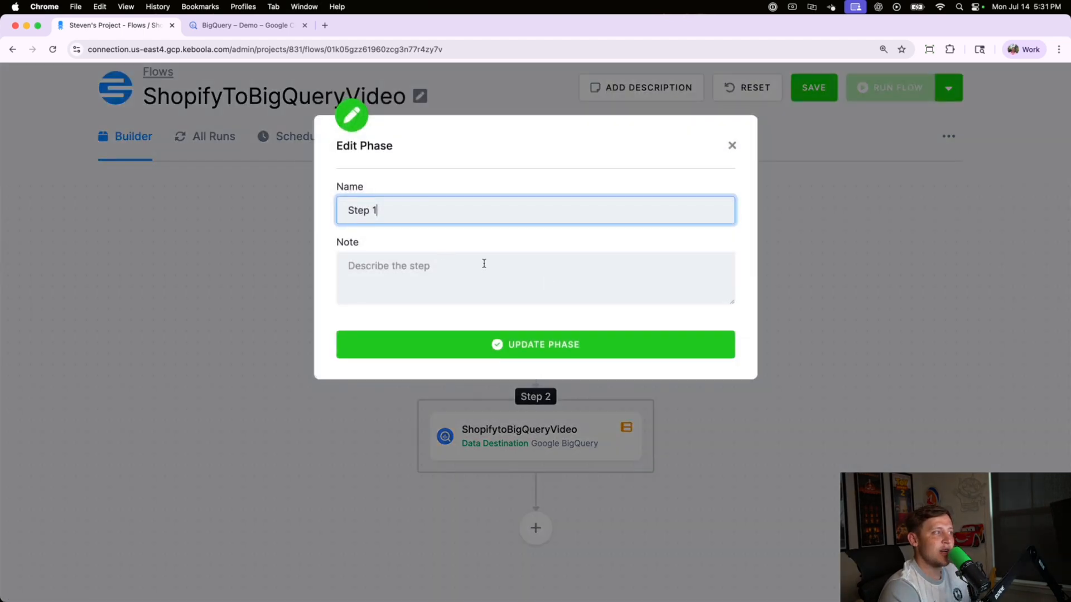
triple_click(432, 218)
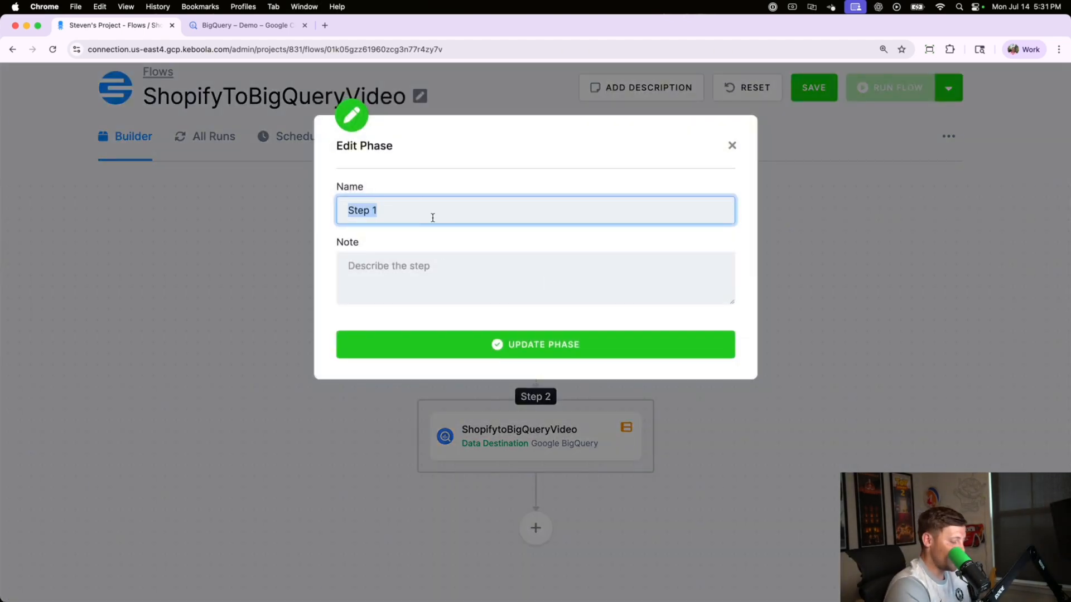
type("Shopify R")
key("BackSpace")
type("Extract")
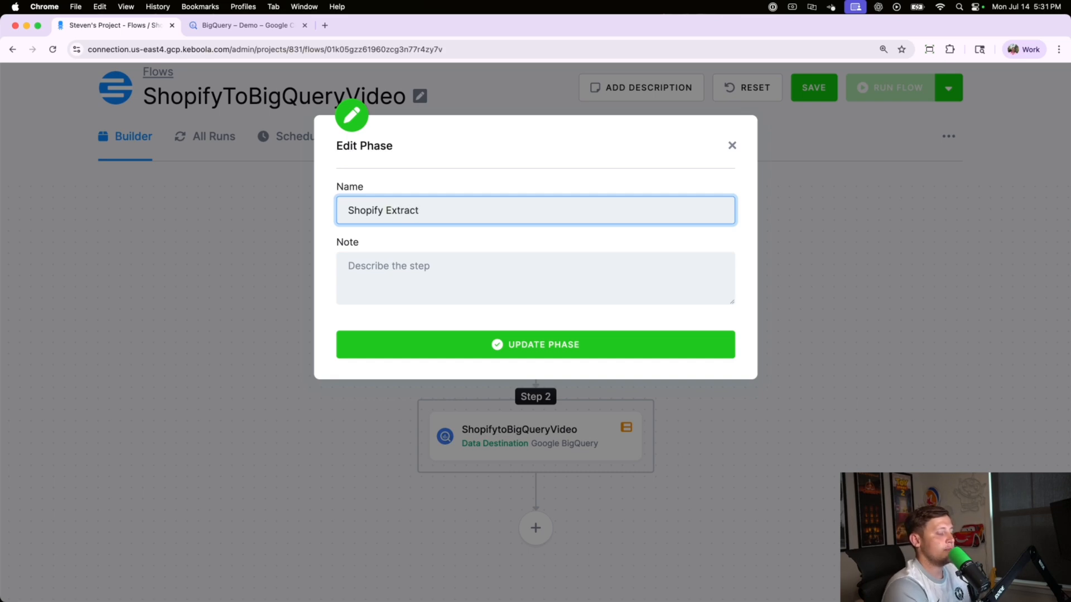
left_click(427, 351)
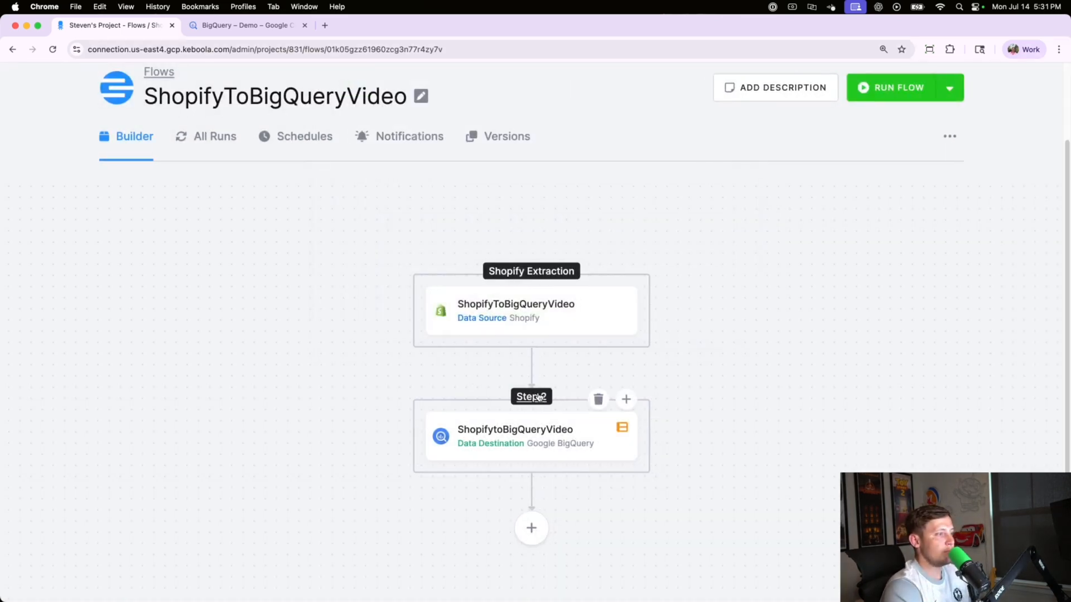
Rename the flow's second phase to "BigQueryLoad".
left_click(536, 396)
key("shift+alt+Left")
key("shift+alt+Left")
type("BigQueryLoad")
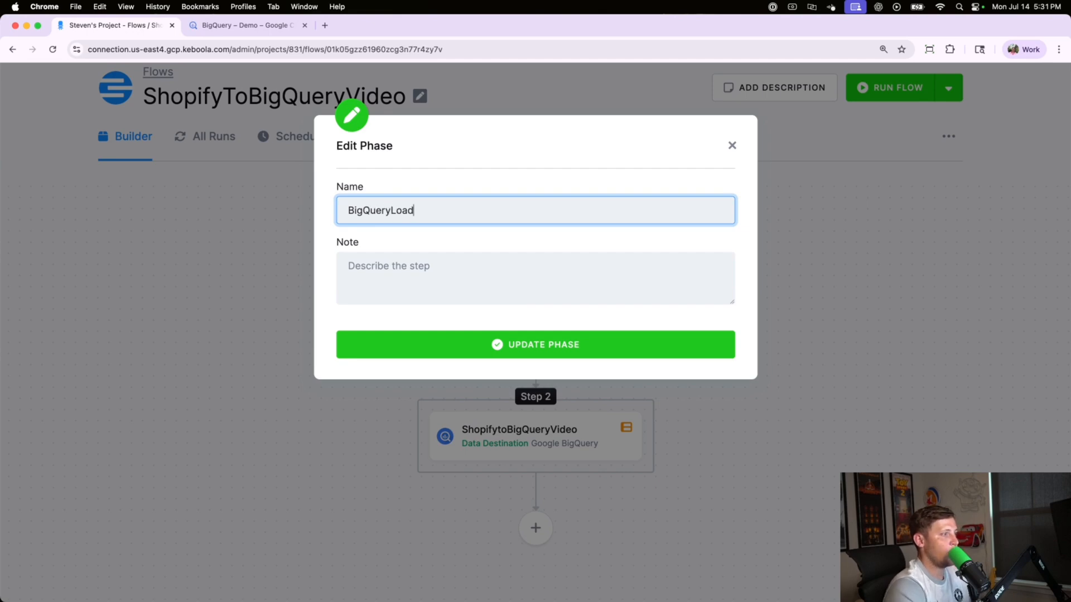
left_click(486, 352)
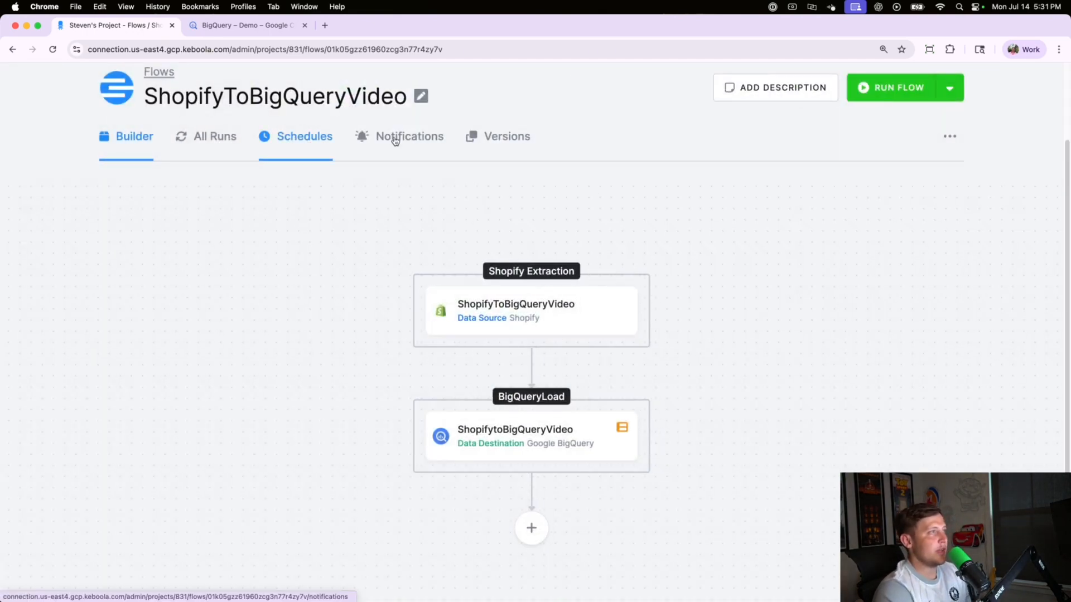
Run the ShopifyToBigQueryVideo flow and confirm the run.
left_click(927, 93)
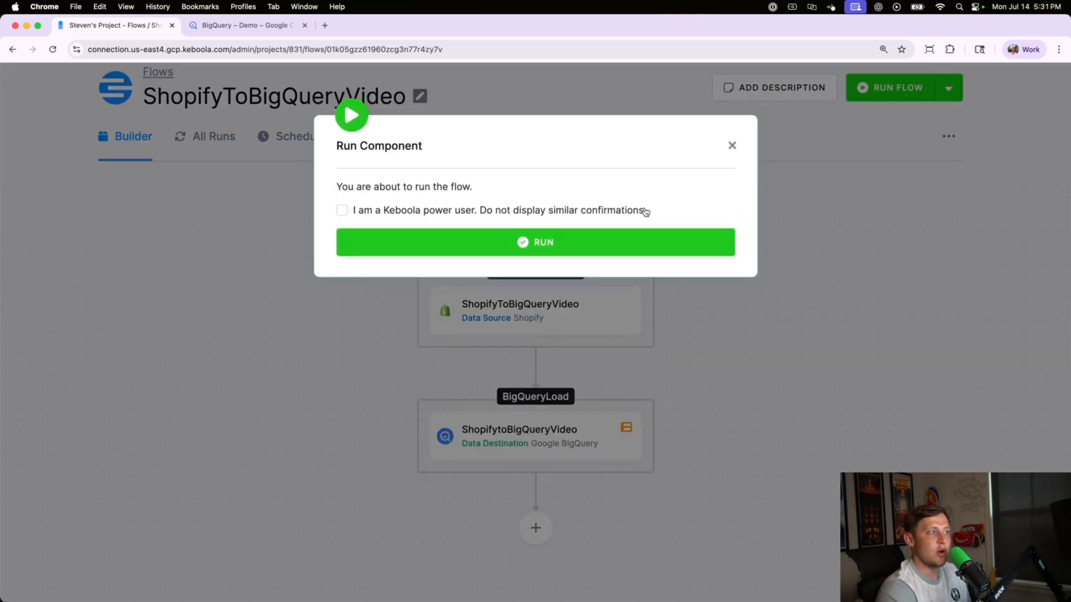
left_click(631, 242)
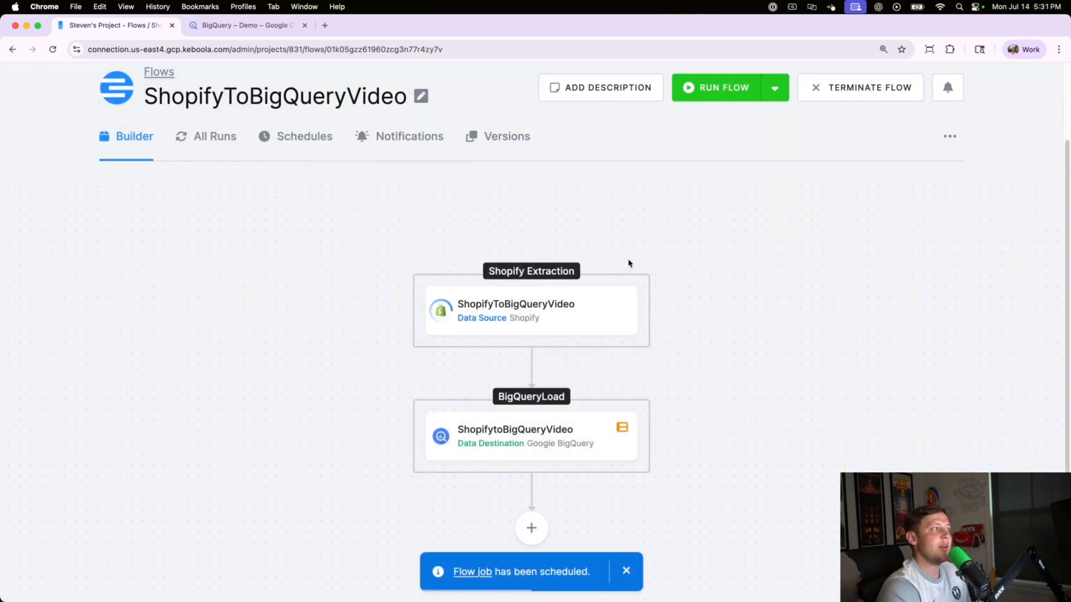
Review the date and time options for scheduling the flow, without setting up a schedule.
left_click(329, 136)
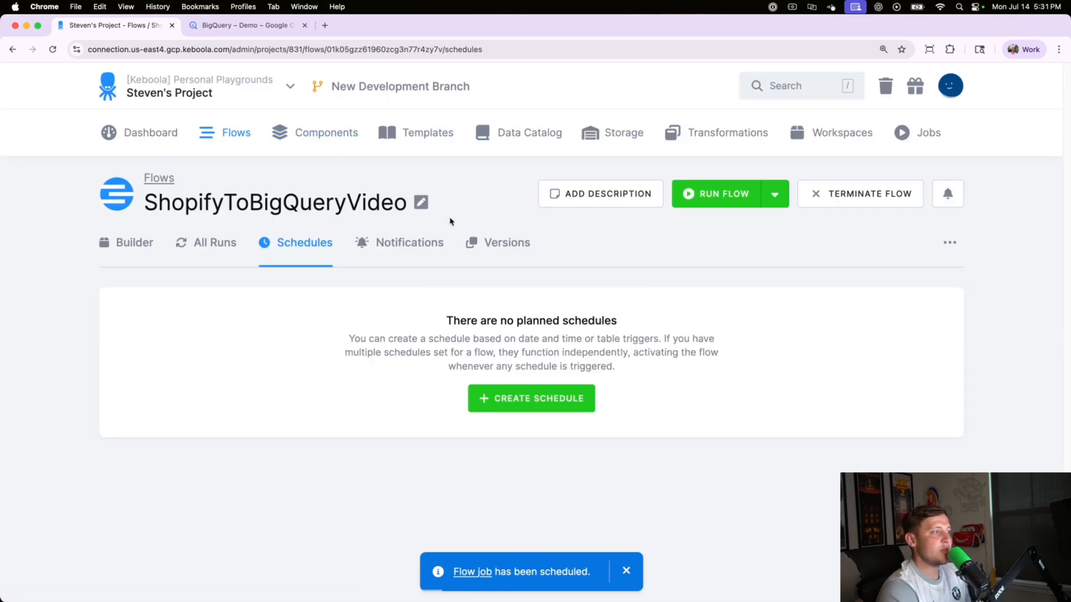
left_click(517, 397)
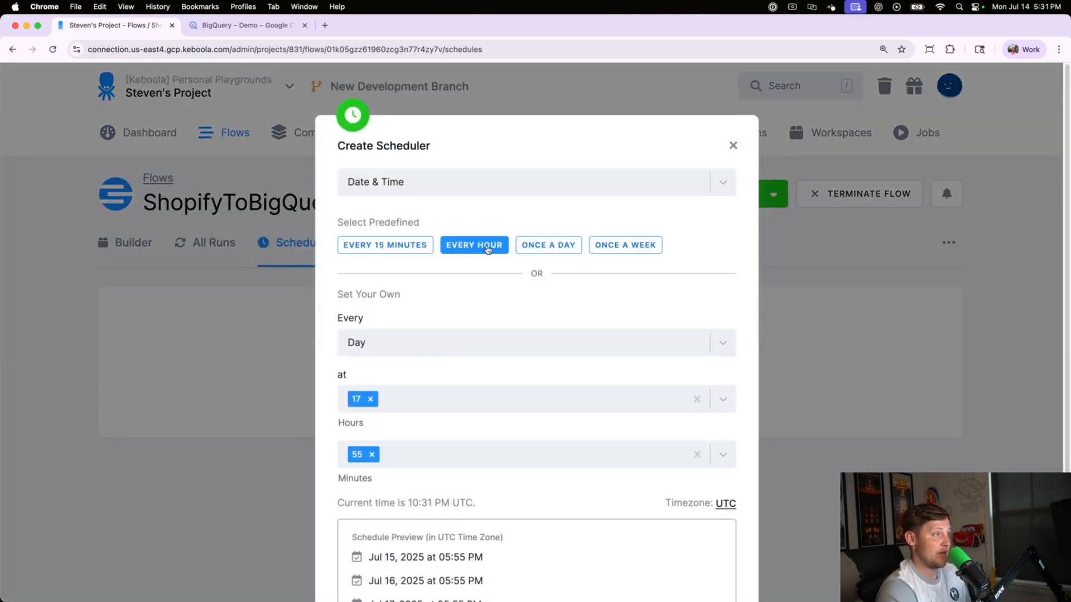
scroll(550, 324, "down", 2)
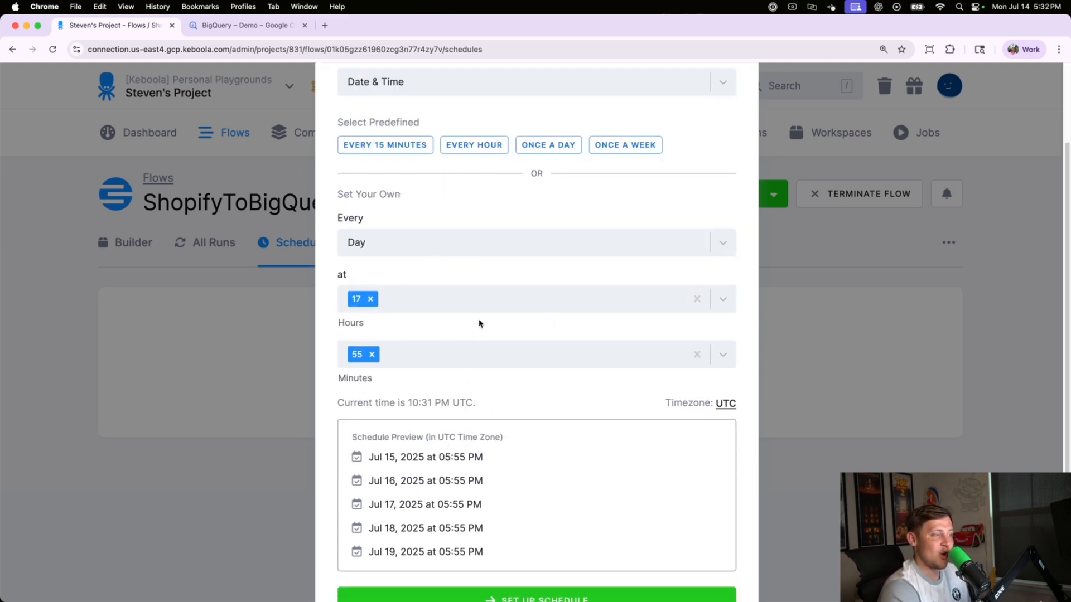
scroll(489, 430, "down", 1)
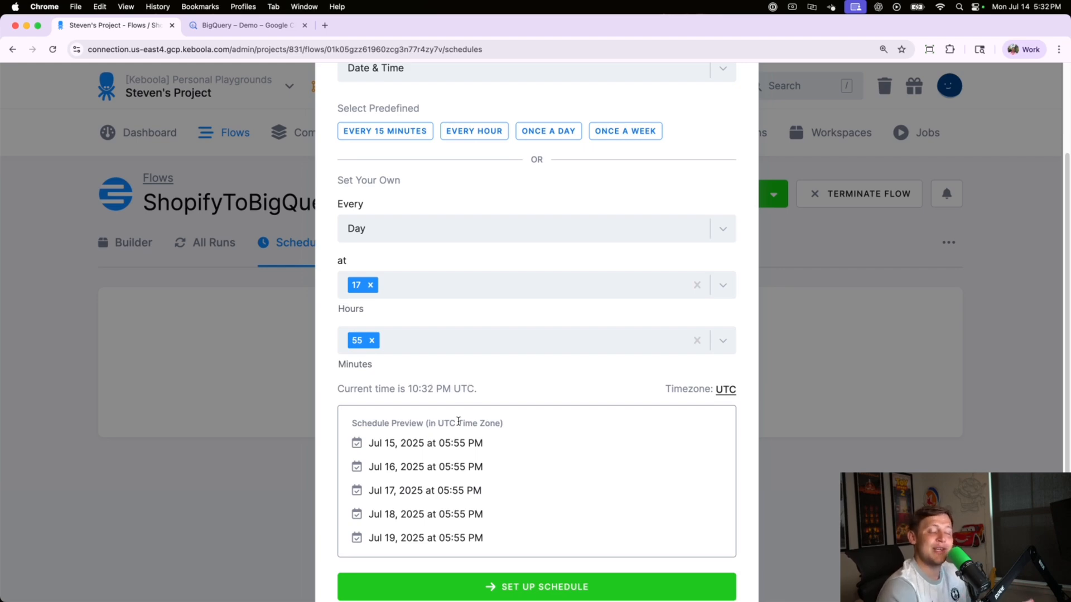
scroll(486, 327, "up", 3)
left_click(732, 146)
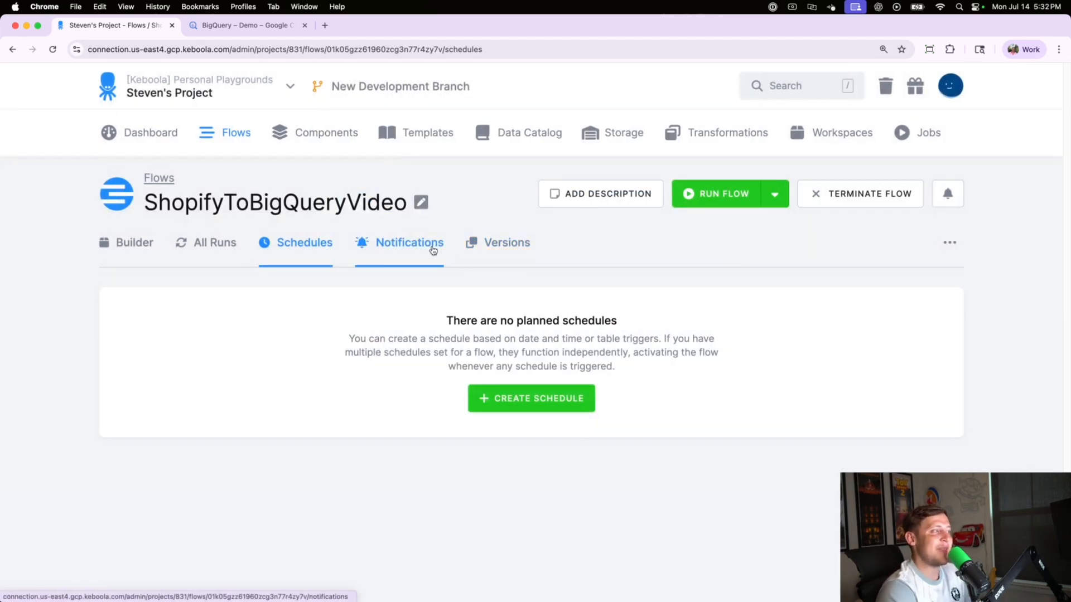
Review the flow's notification options for success, warnings, errors and processing, including the webhook alternative to email for errors.
left_click(433, 246)
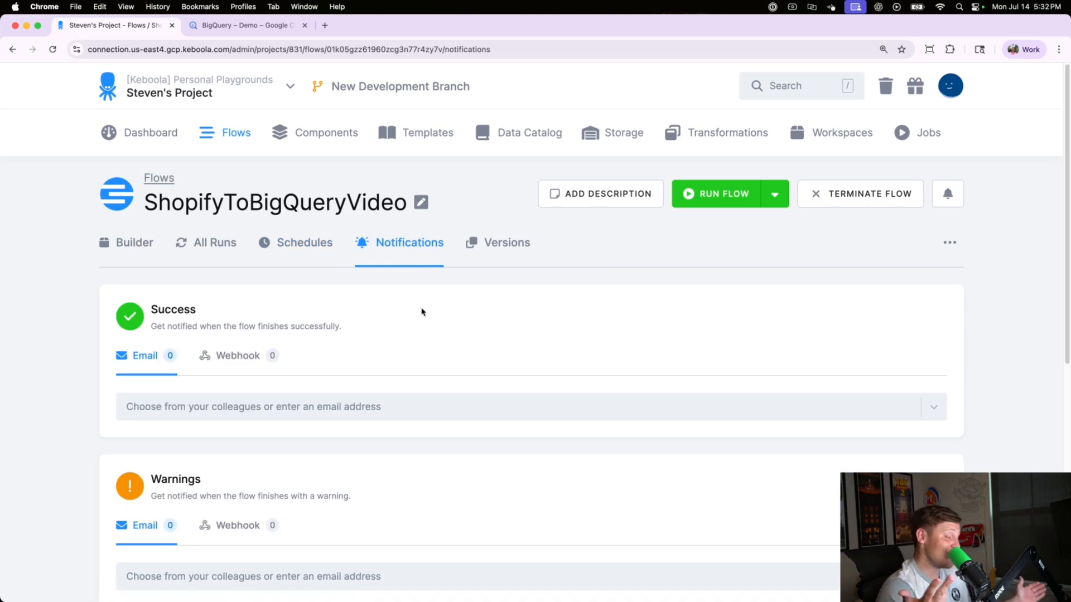
scroll(397, 292, "down", 5)
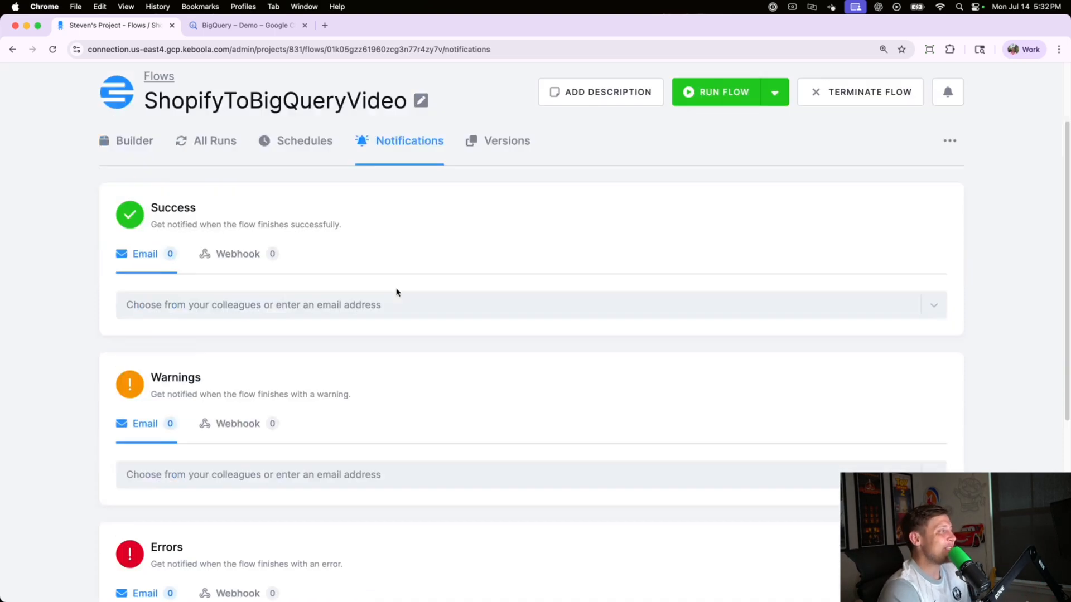
scroll(341, 263, "up", 2)
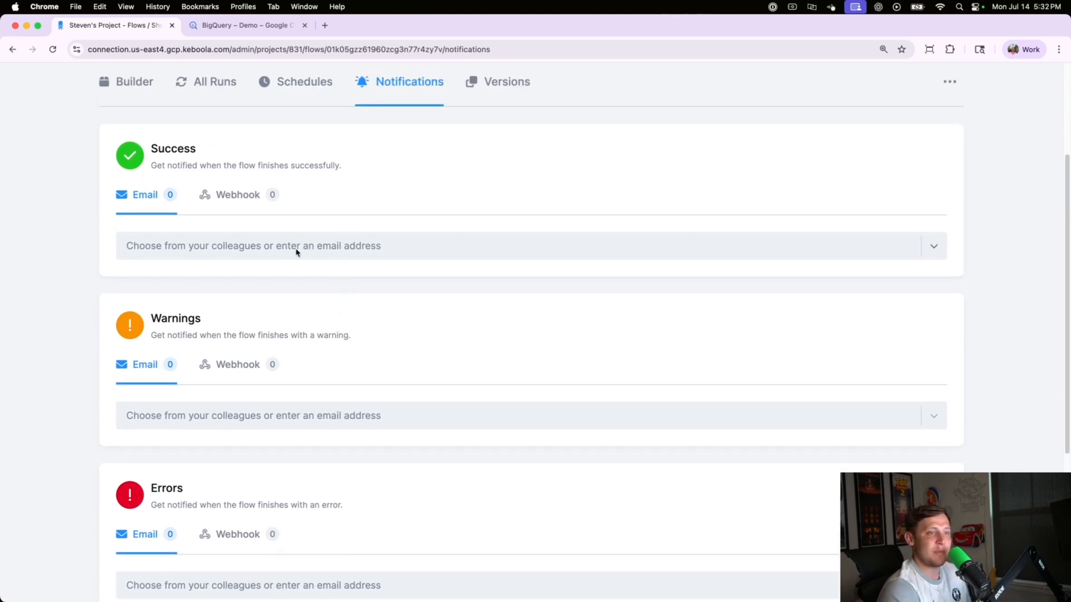
scroll(331, 272, "down", 3)
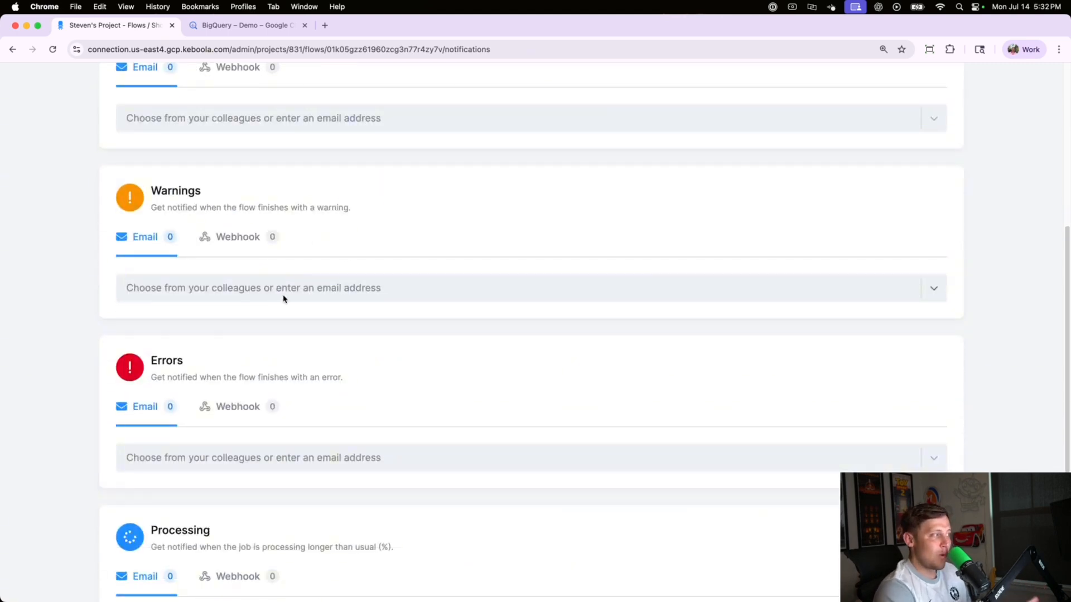
scroll(220, 321, "down", 3)
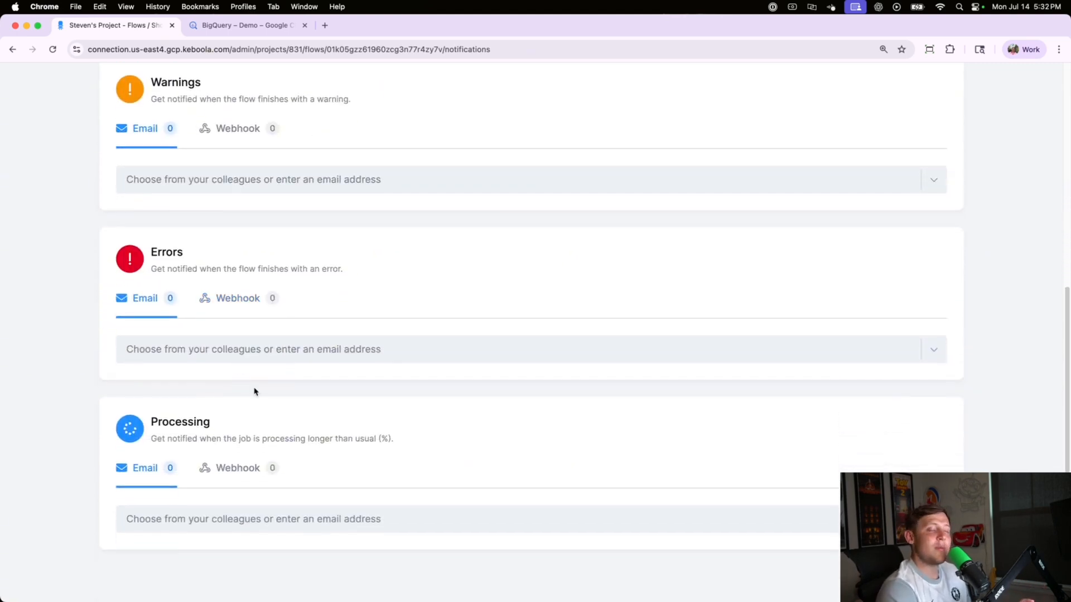
scroll(240, 465, "down", 1)
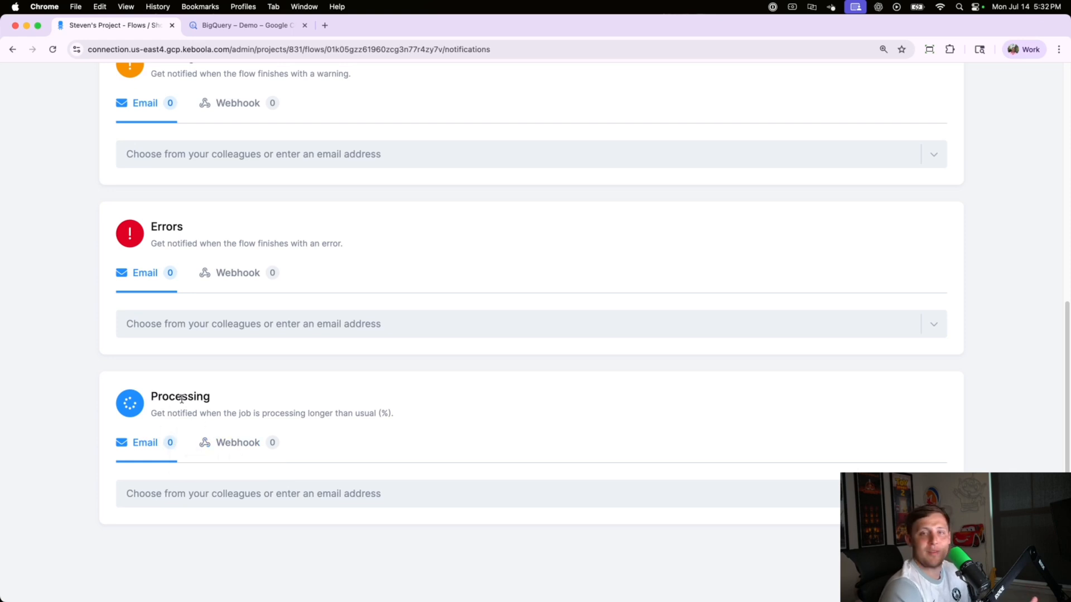
scroll(268, 461, "up", 1)
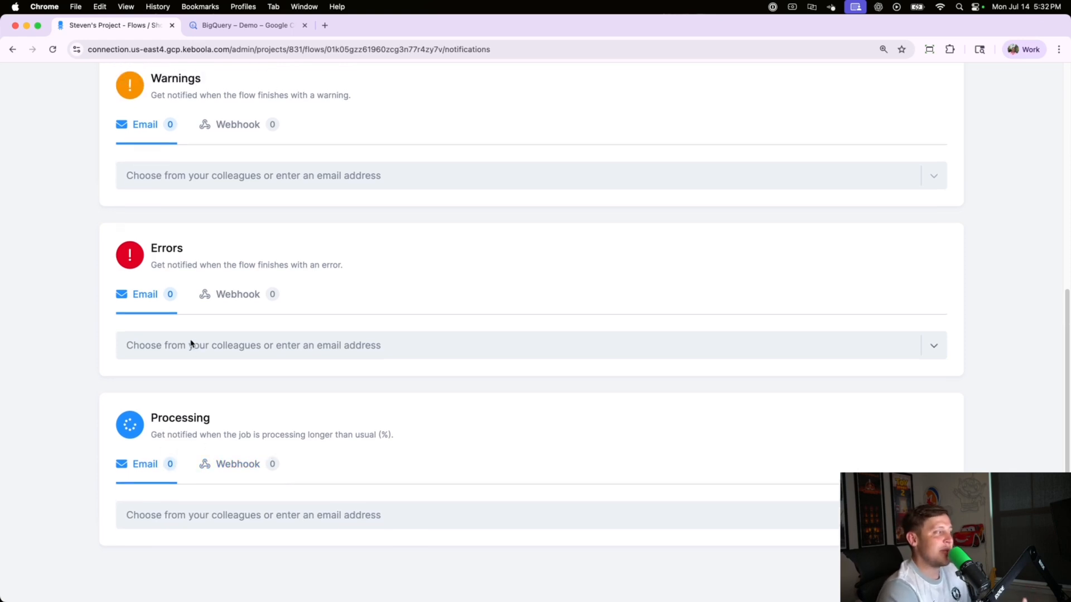
left_click(250, 299)
left_click(147, 299)
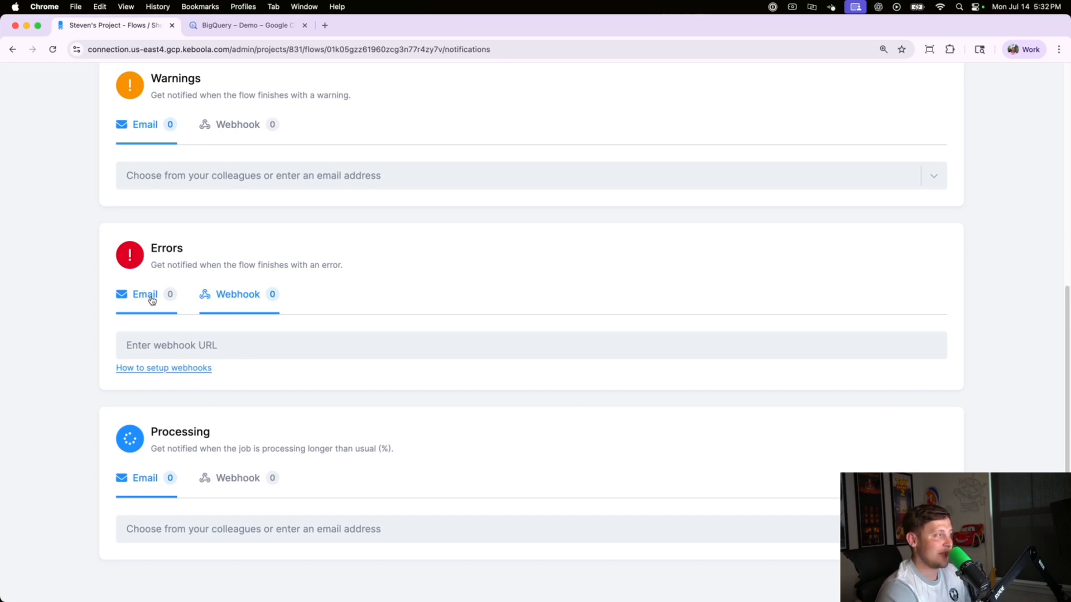
scroll(211, 304, "up", 10)
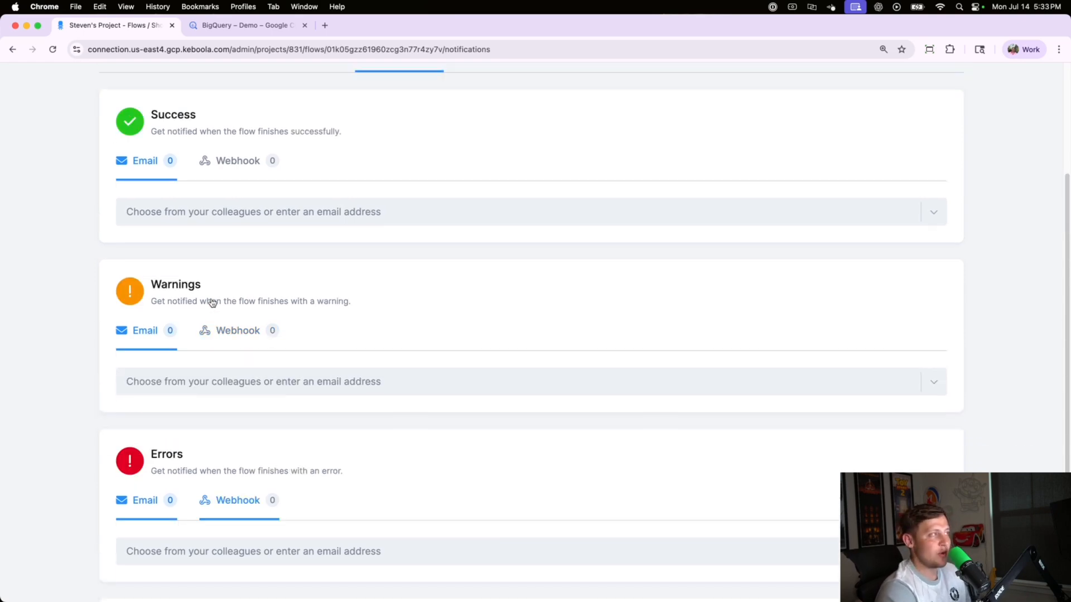
scroll(321, 308, "up", 1)
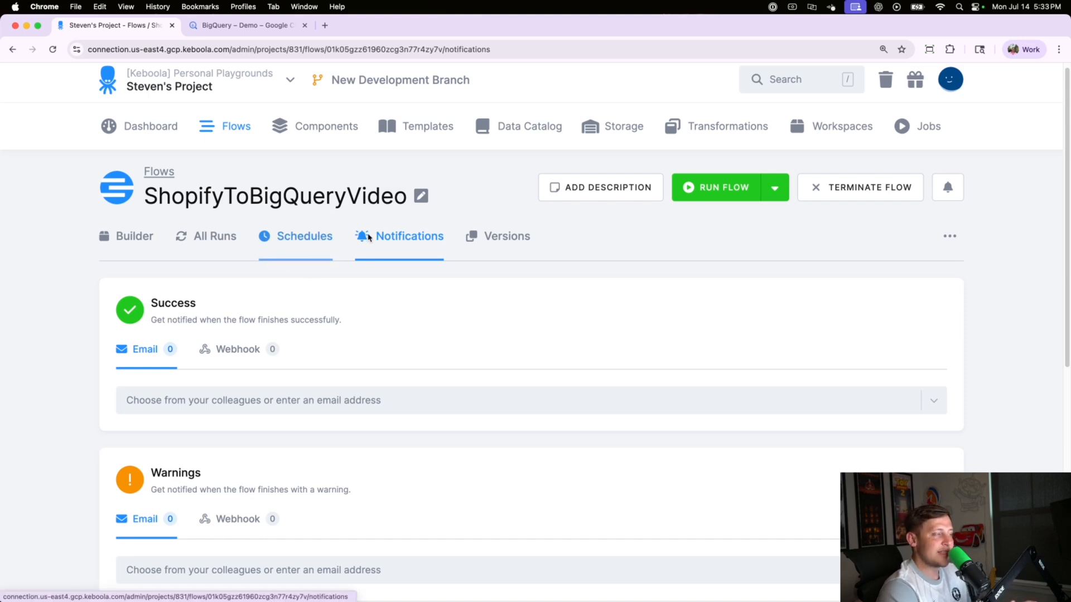
Check the progress of the current flow run, expanding it to inspect its phases and the Shopify Extraction task.
left_click(234, 238)
scroll(374, 290, "down", 2)
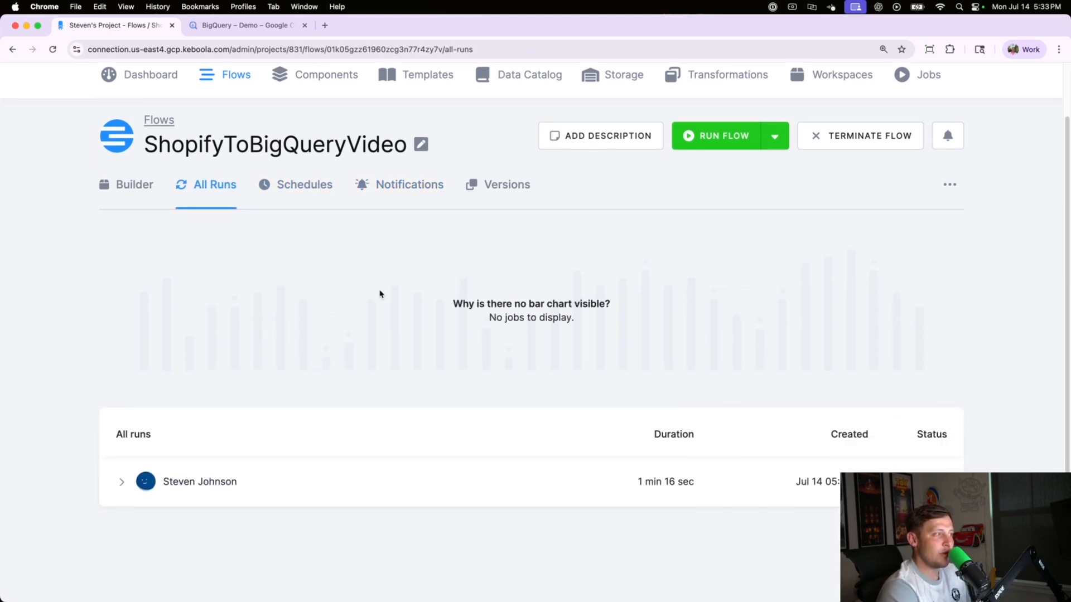
left_click(122, 480)
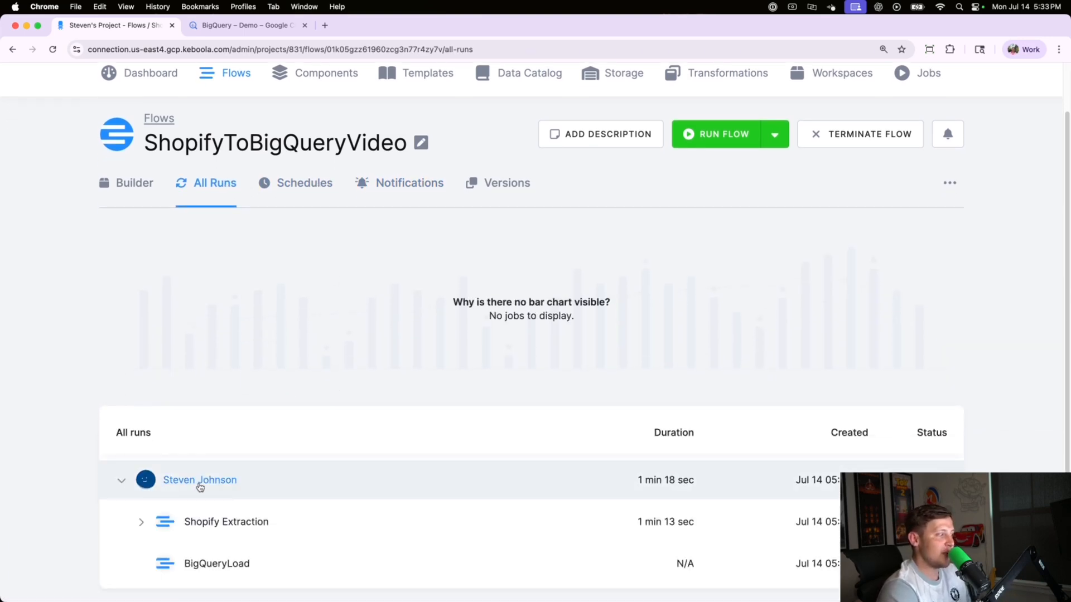
scroll(244, 486, "down", 2)
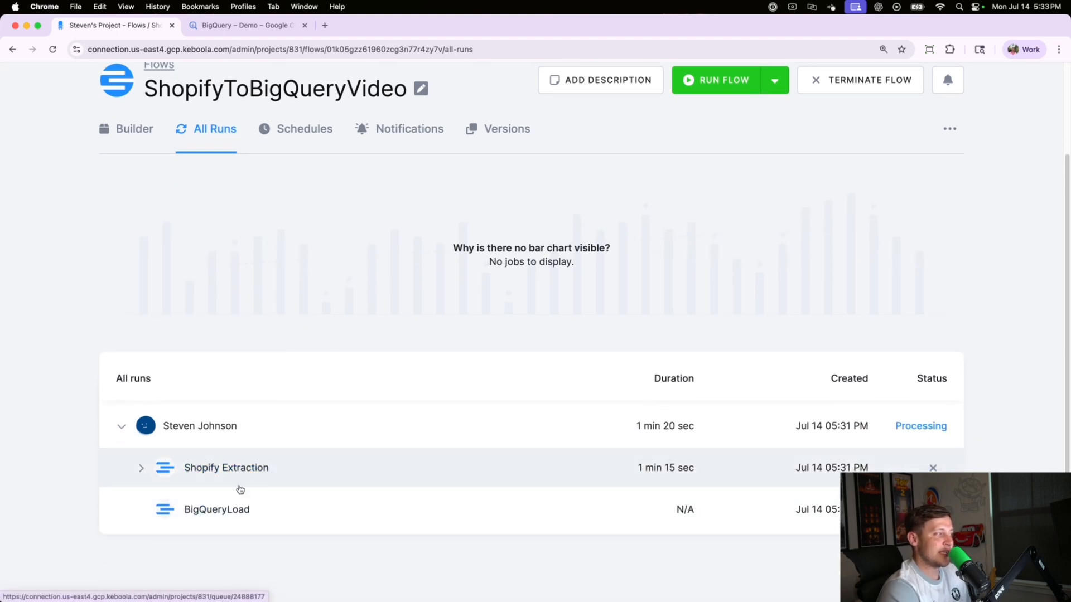
left_click(141, 468)
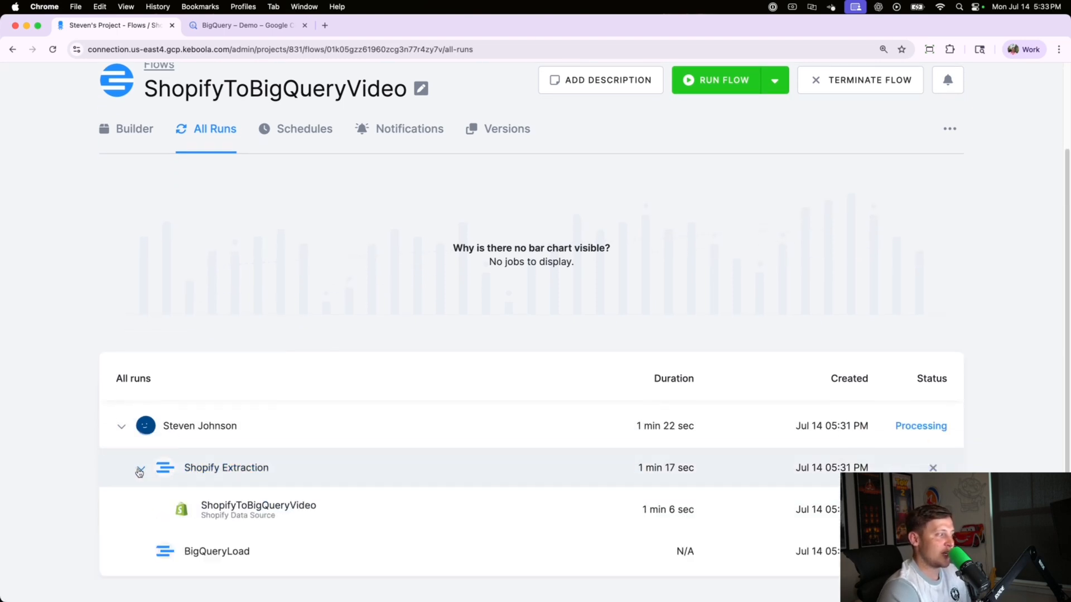
left_click(142, 471)
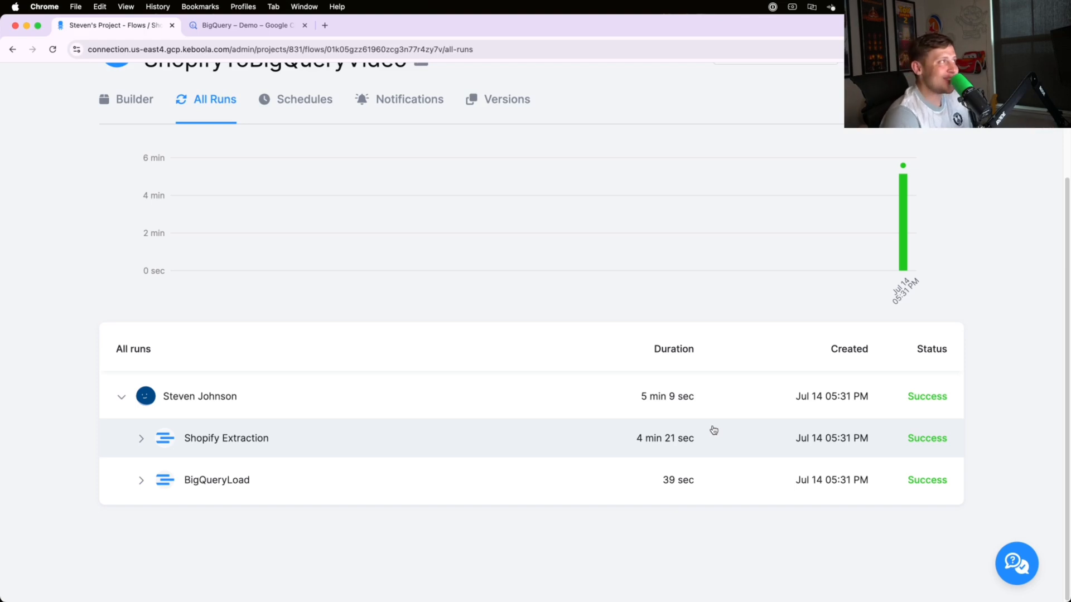
Switch to BigQuery and inspect the product table in the demos dataset, checking its schema and previewing its rows across all columns.
left_click(240, 26)
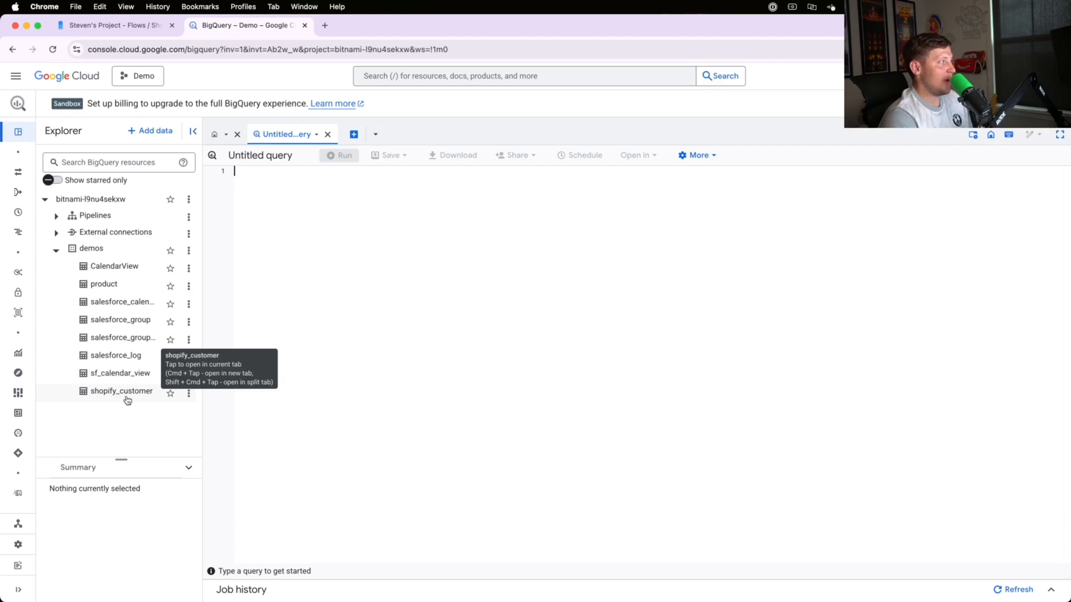
left_click(114, 293)
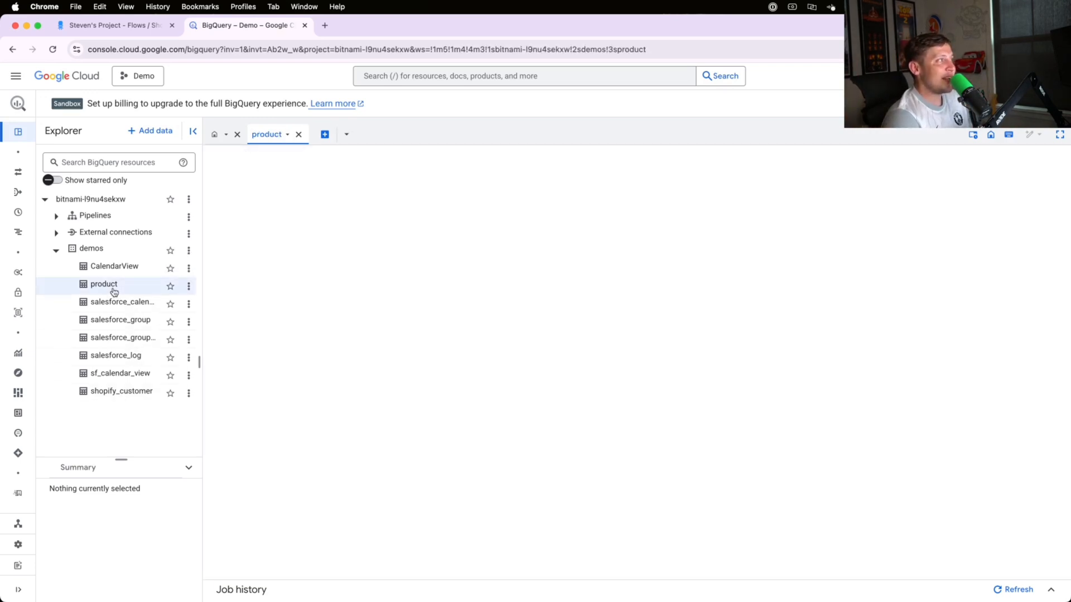
scroll(287, 370, "down", 3)
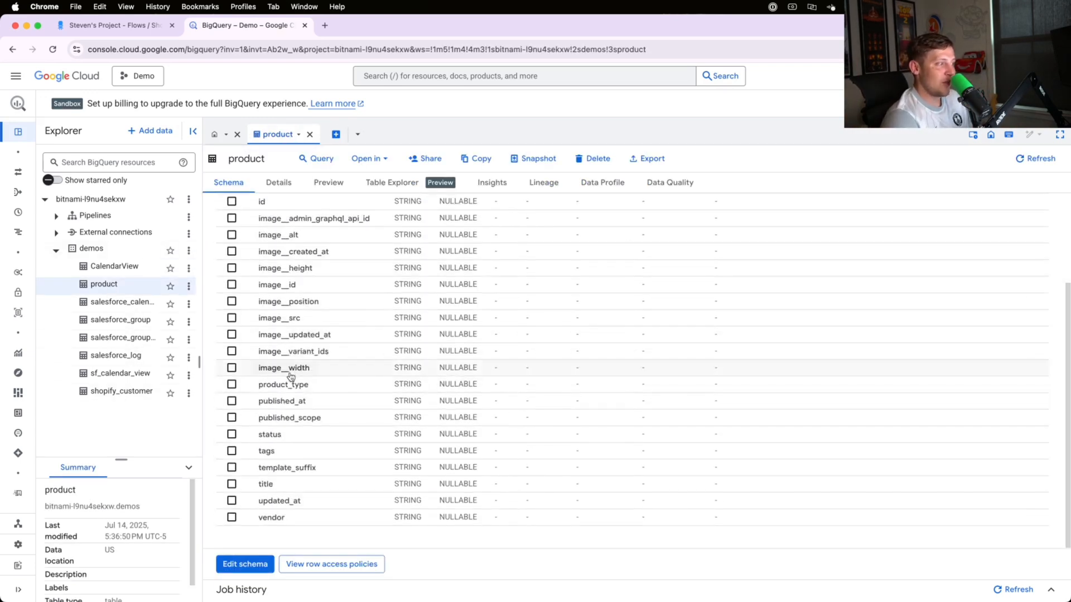
scroll(407, 287, "up", 3)
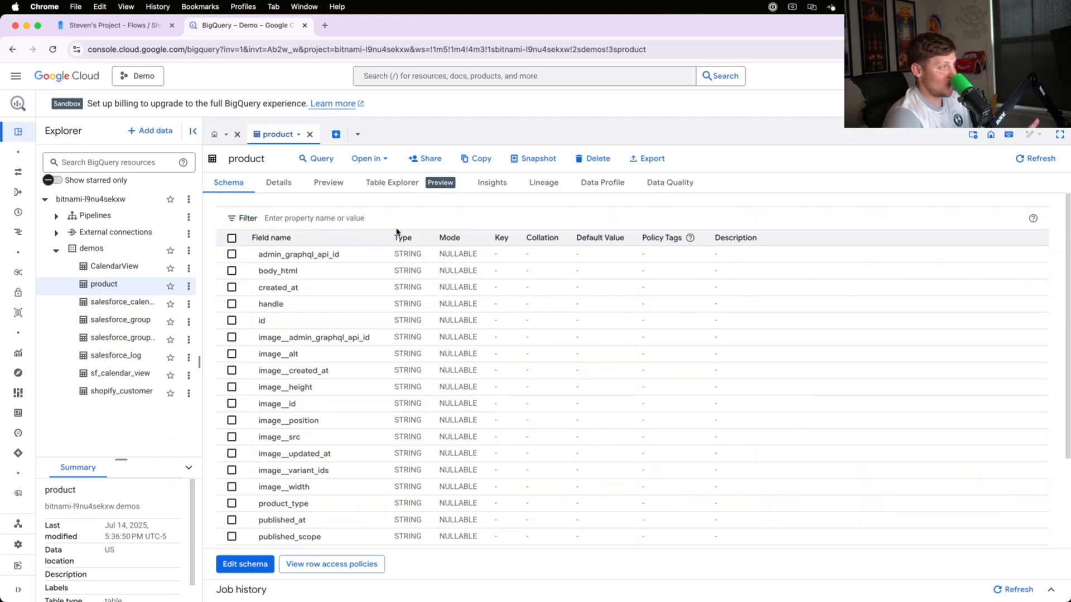
left_click(328, 183)
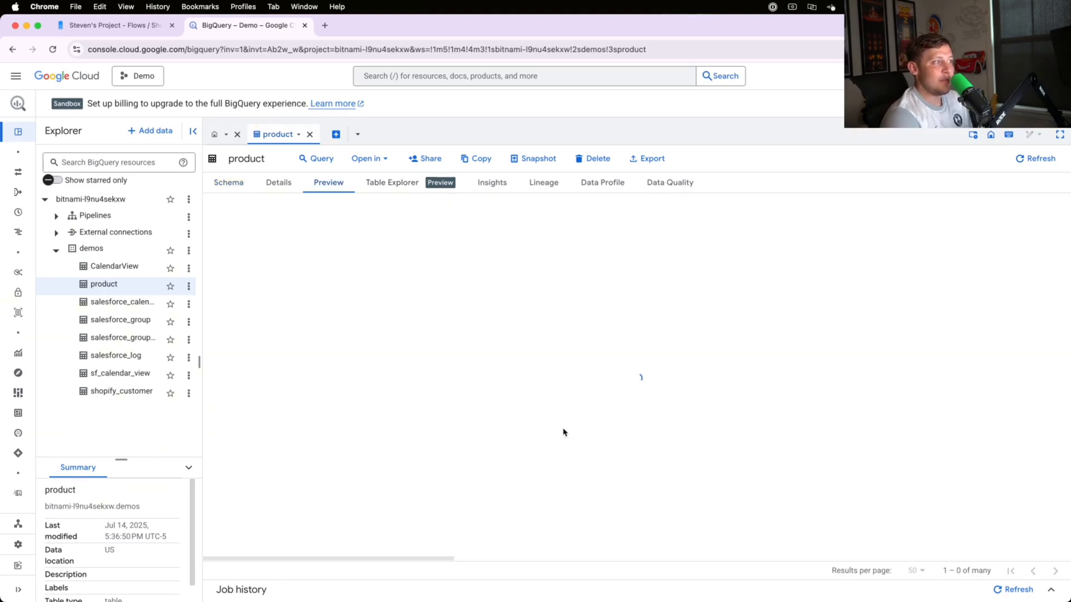
left_click_drag(409, 560, 1012, 533)
left_click_drag(940, 558, 338, 569)
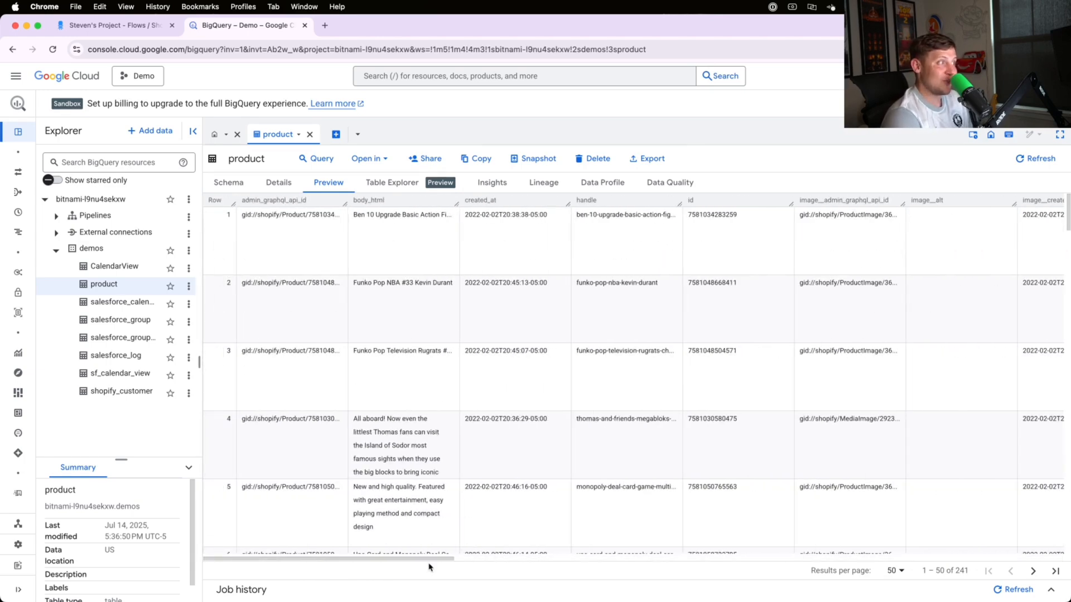